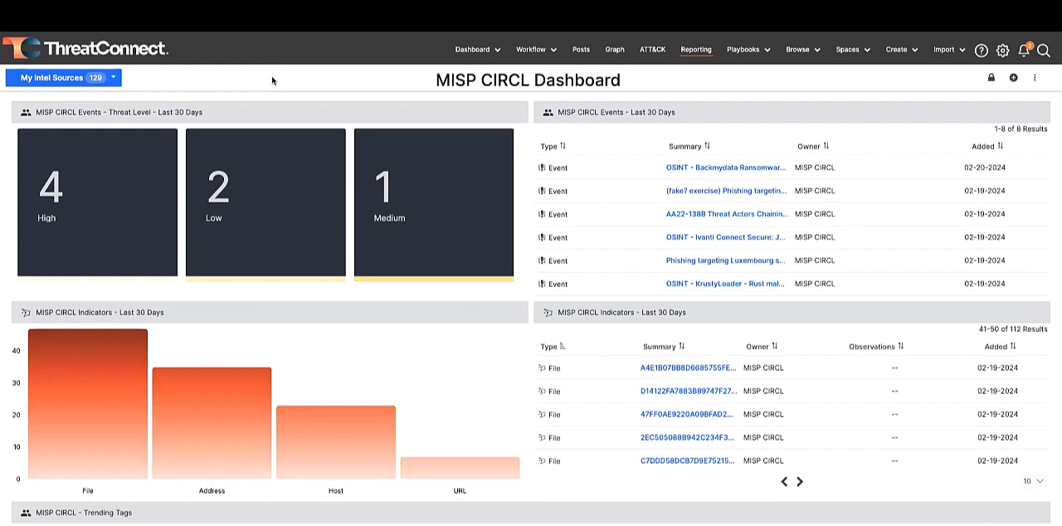
- Open the AA22-138B VMware vulnerabilities event from the MISP CIRCL events list and review its details, tags and attributes
scroll(719, 199, down, 1)
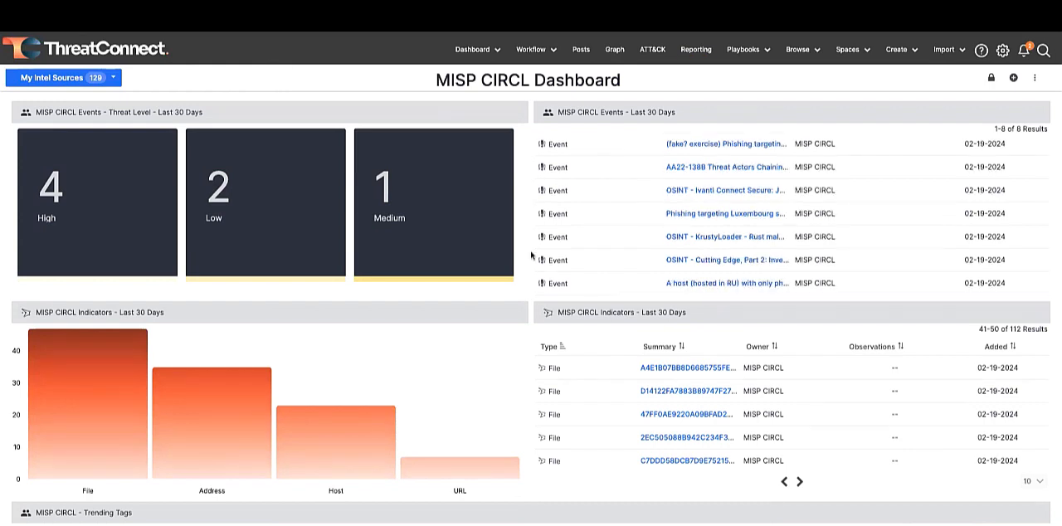
click(719, 169)
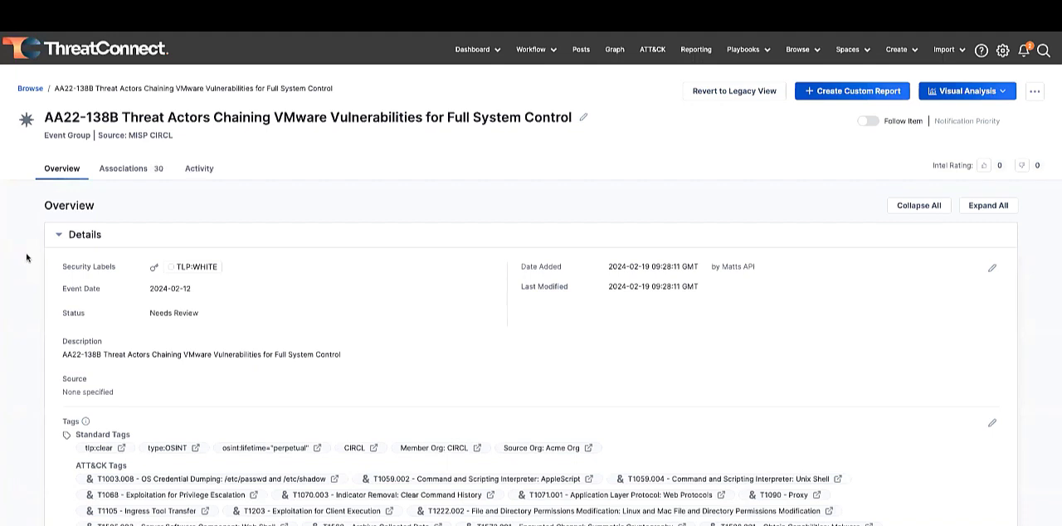
scroll(25, 258, down, 1)
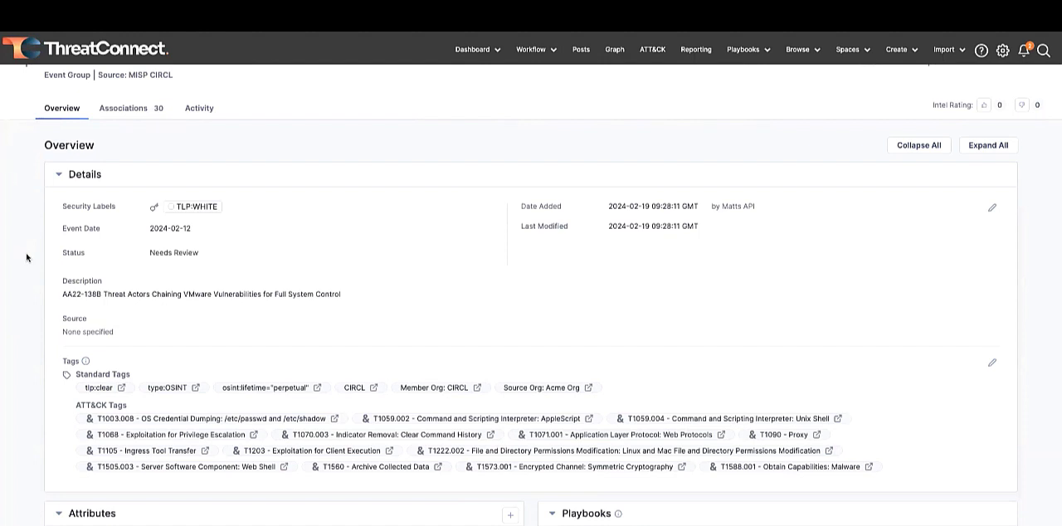
scroll(29, 282, down, 7)
scroll(33, 310, up, 4)
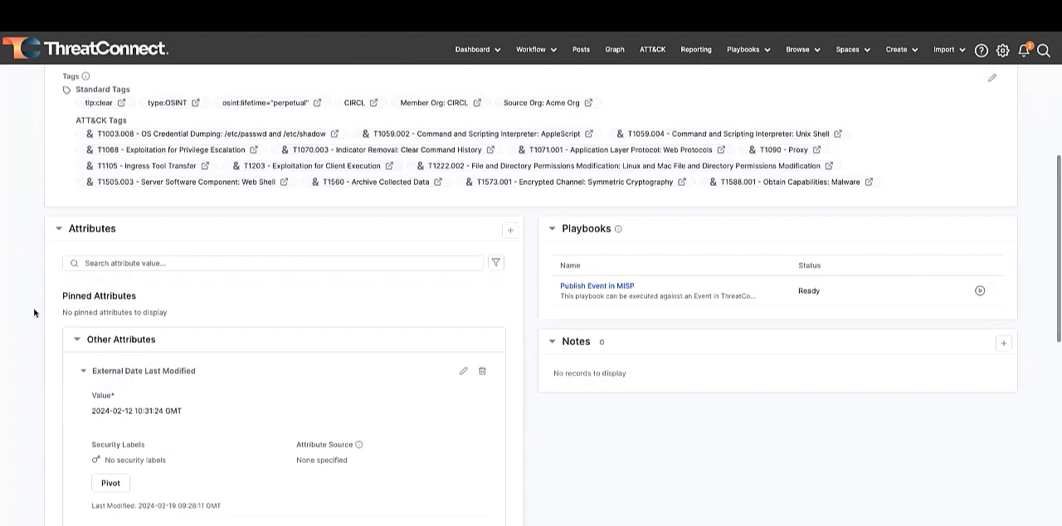
scroll(41, 266, up, 1)
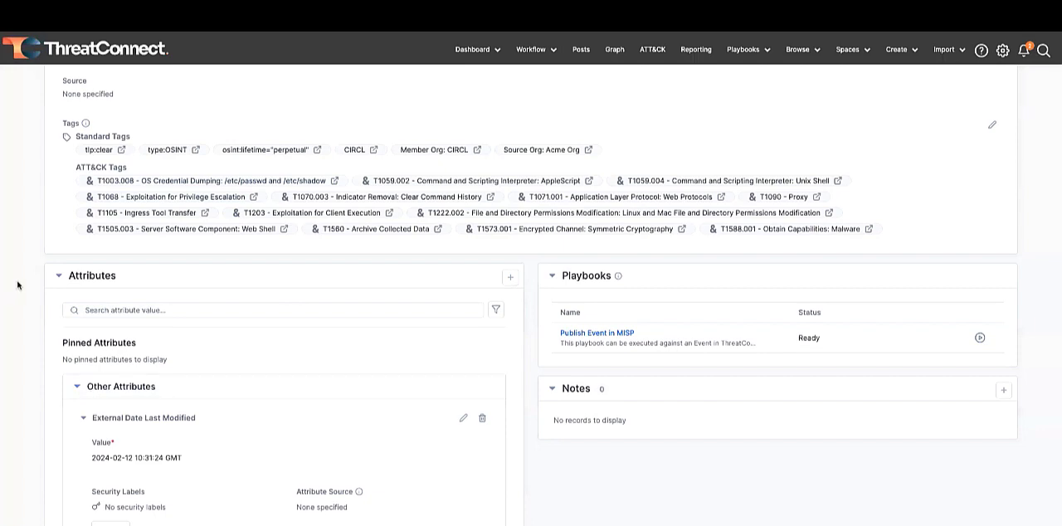
scroll(18, 285, up, 4)
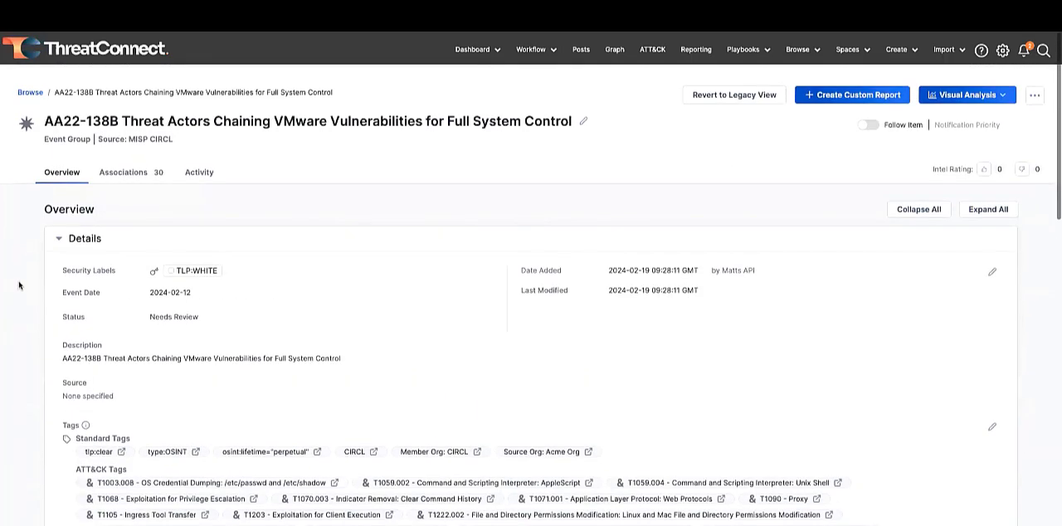
- Examine the indicators associated with the AA22-138B event and return to its overview to check the tags
click(129, 169)
scroll(31, 295, down, 5)
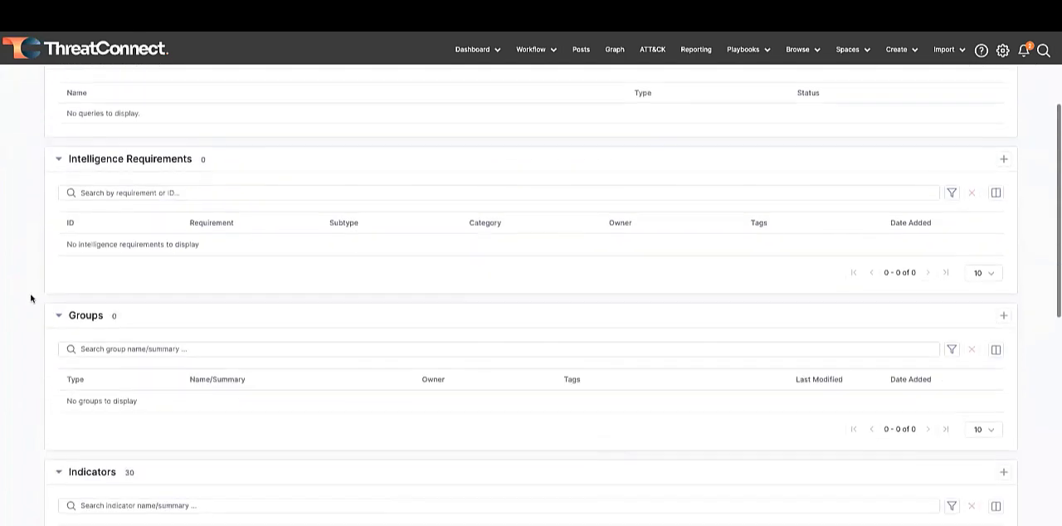
scroll(32, 299, down, 2)
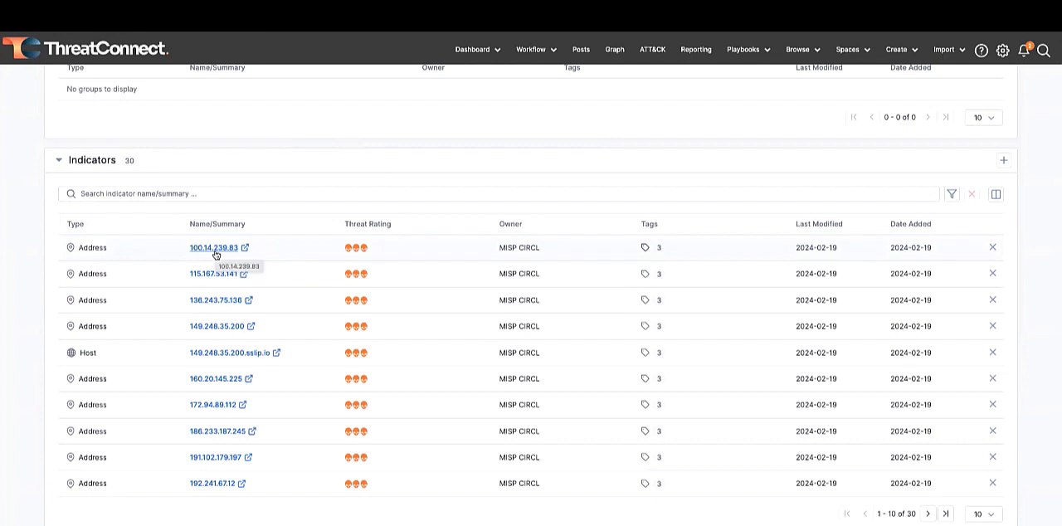
scroll(75, 216, up, 10)
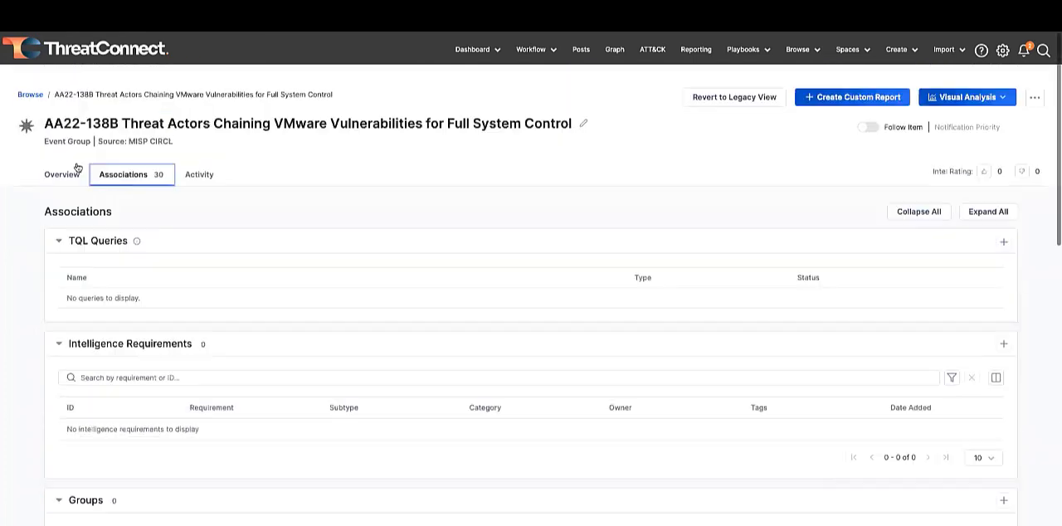
click(66, 174)
scroll(21, 303, down, 3)
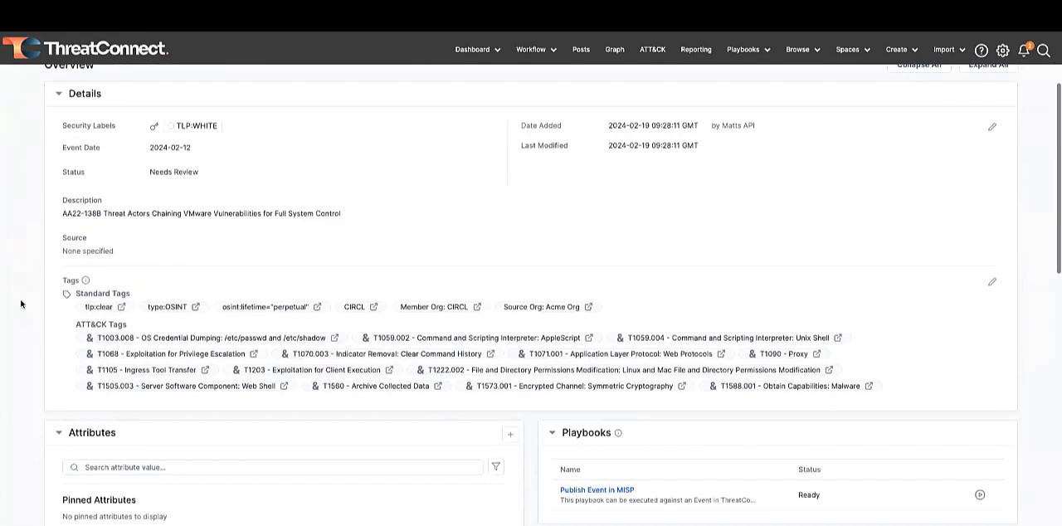
scroll(21, 304, up, 3)
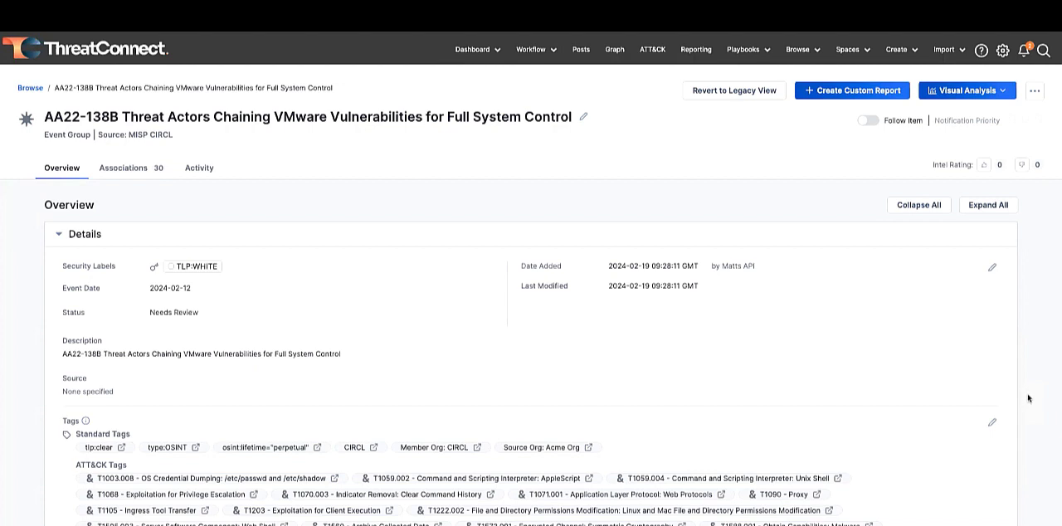
- Visualize the AA22-138B event's techniques in an ATT&CK view and look across its tactics
click(993, 94)
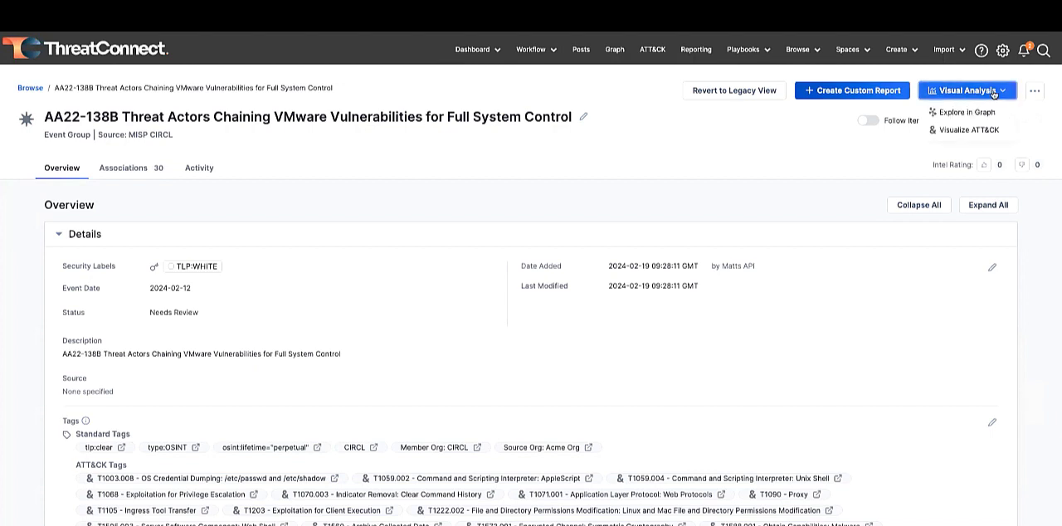
click(979, 137)
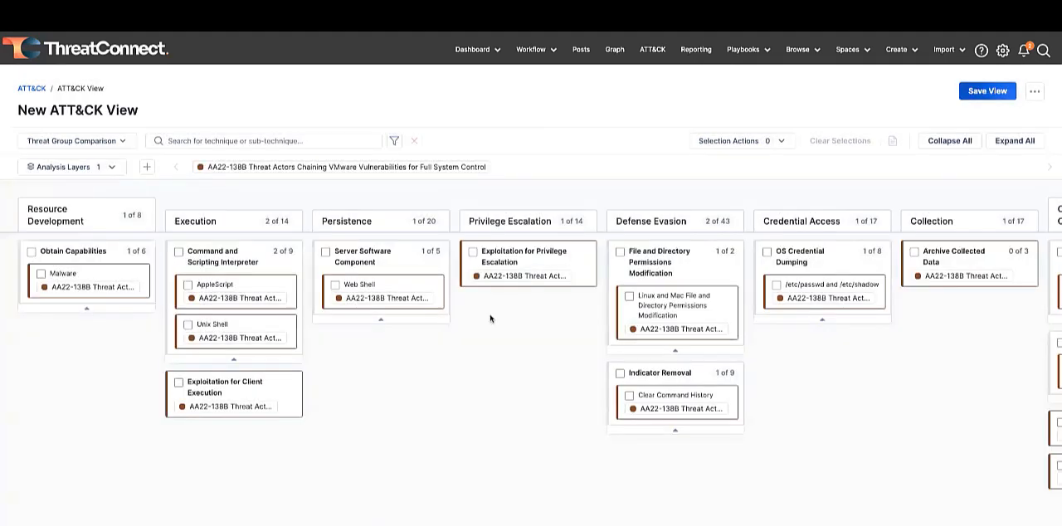
scroll(554, 315, right, 3)
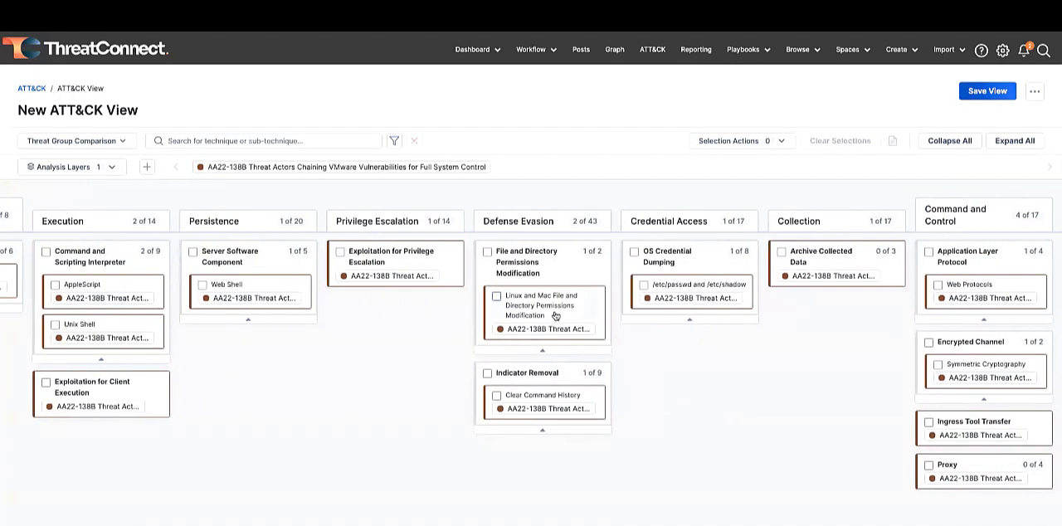
scroll(556, 315, left, 3)
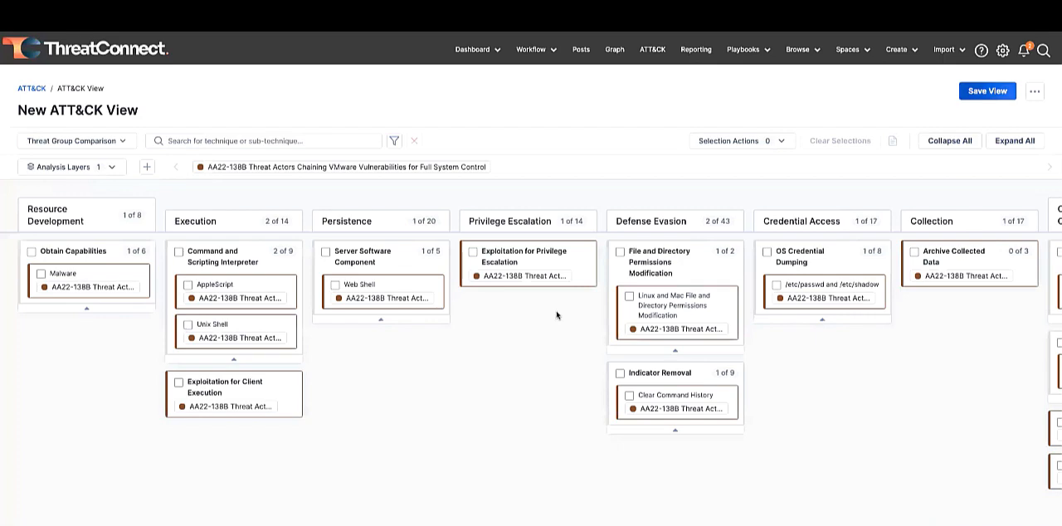
- Start adding an analysis layer and filter the available groups to the Incident group type
click(147, 167)
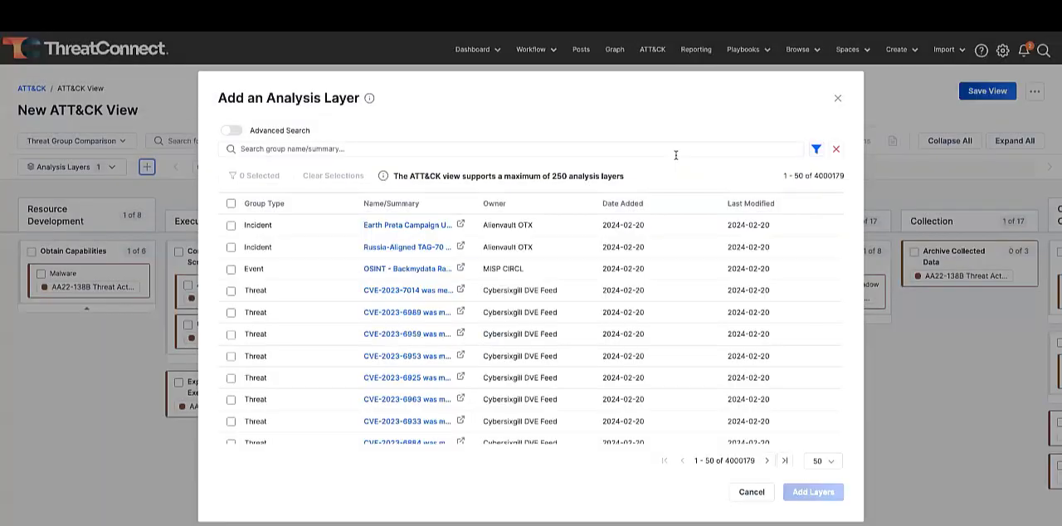
click(818, 152)
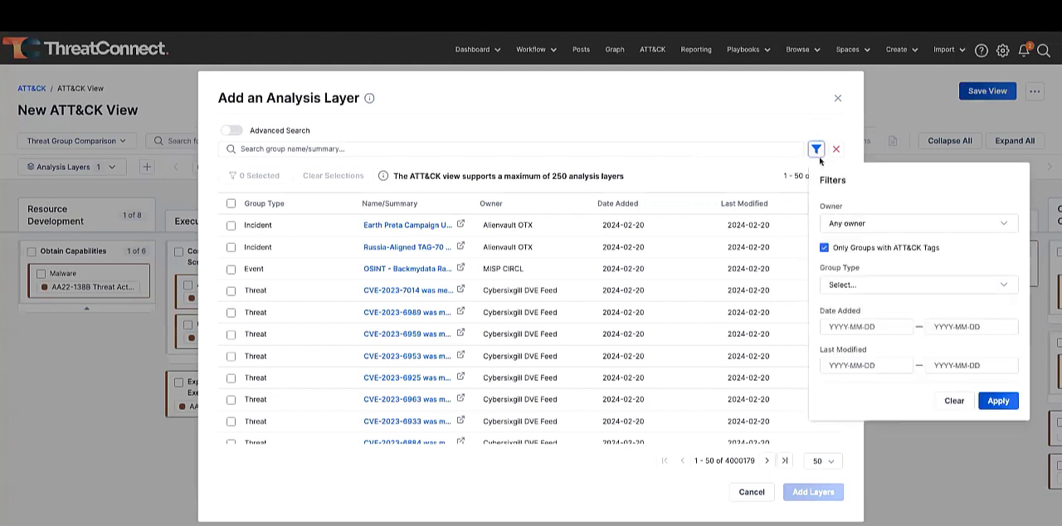
click(885, 287)
click(862, 393)
scroll(870, 398, down, 3)
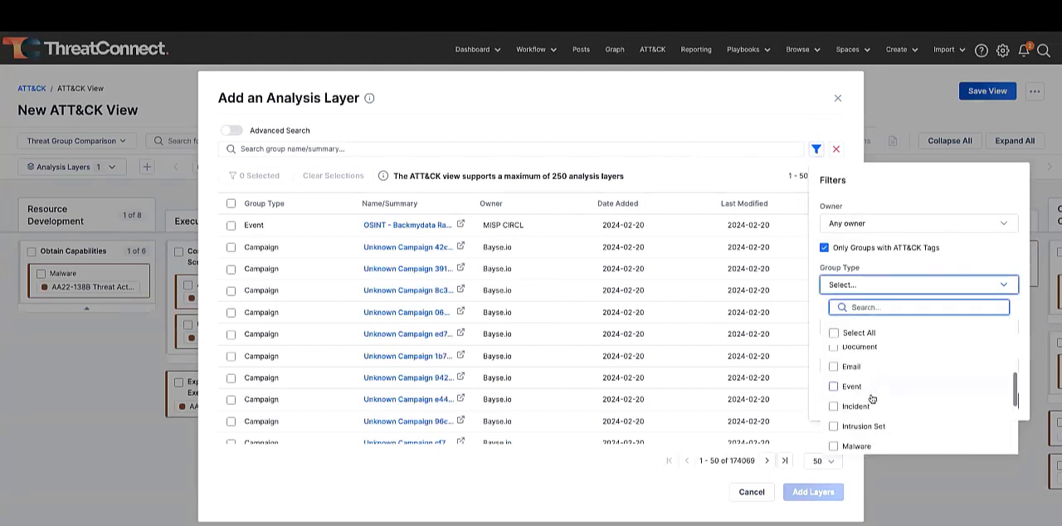
click(855, 394)
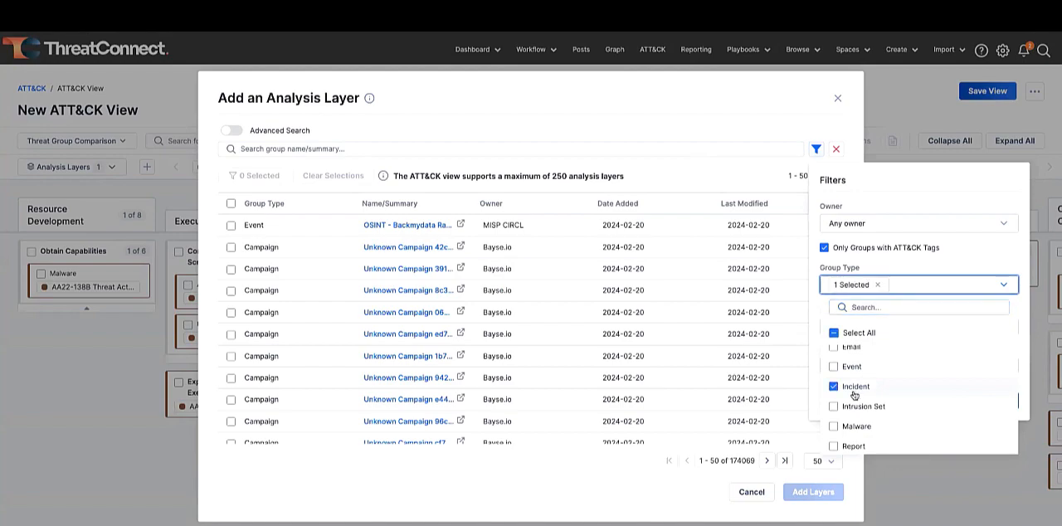
click(936, 268)
click(993, 401)
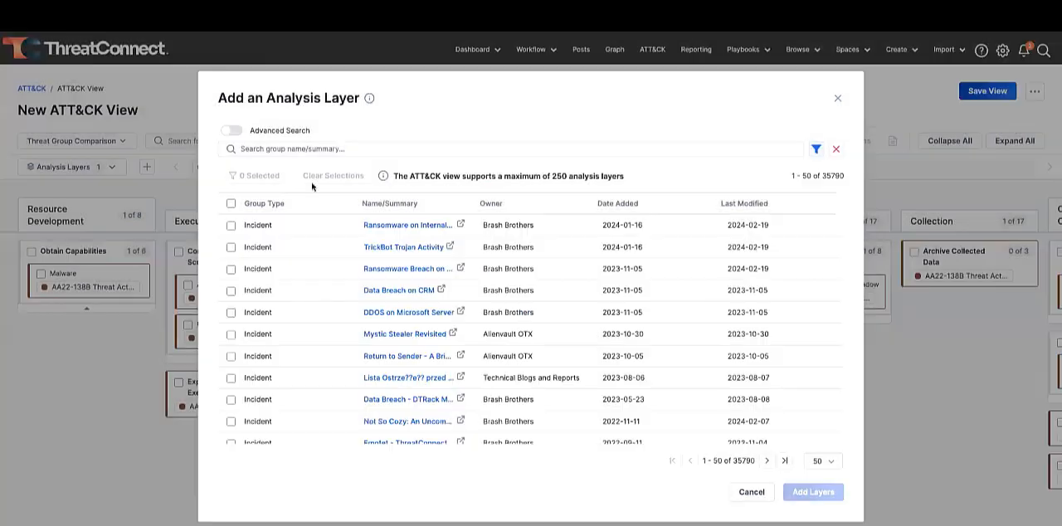
- Add Ransomware on Internal Knowledge System, TrickBot Trojan Activity, Ransomware Breach on Payment Systems and Data Breach on CRM as analysis layers
click(231, 224)
click(230, 247)
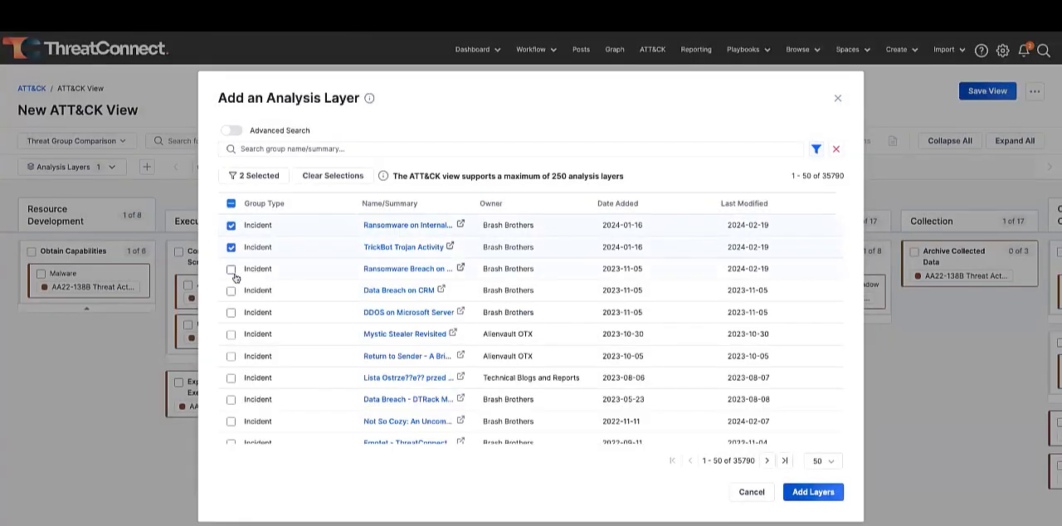
click(232, 269)
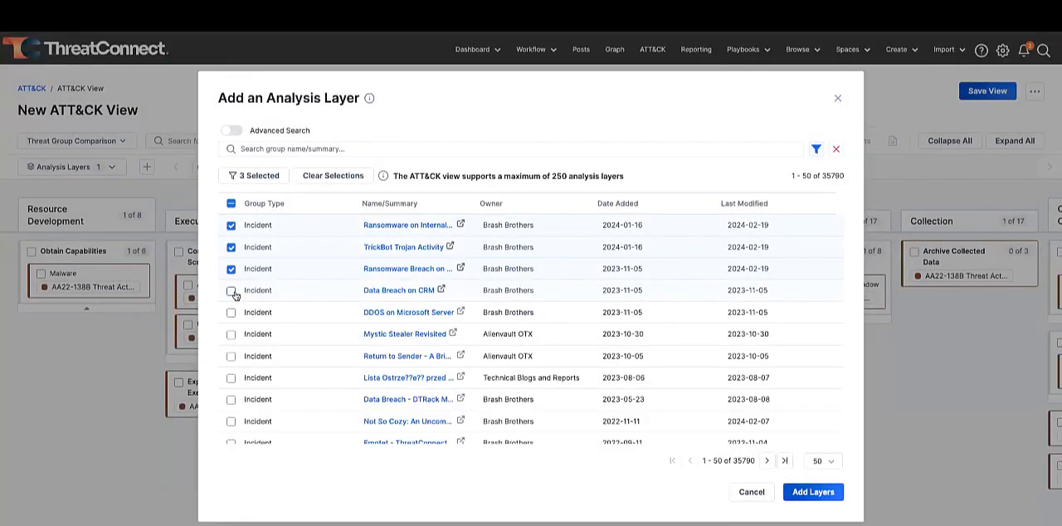
click(231, 291)
click(809, 492)
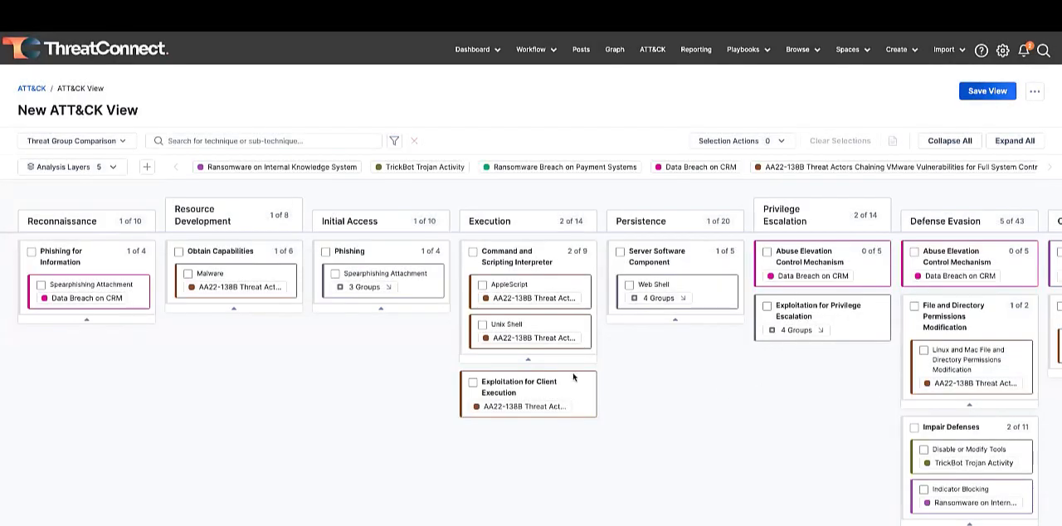
- Switch the ATT&CK view to Technique Prevalence and look across the tactics for the most common techniques
click(99, 143)
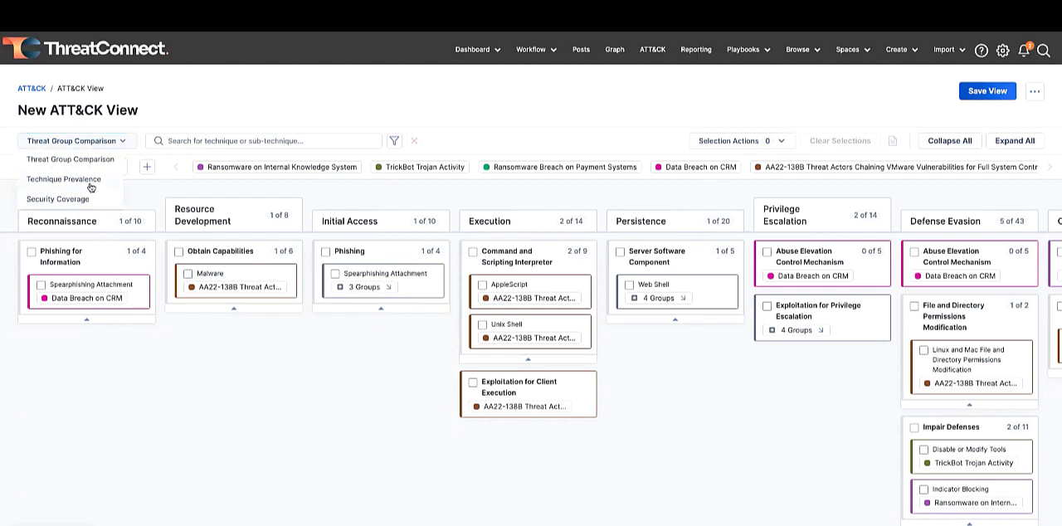
click(90, 179)
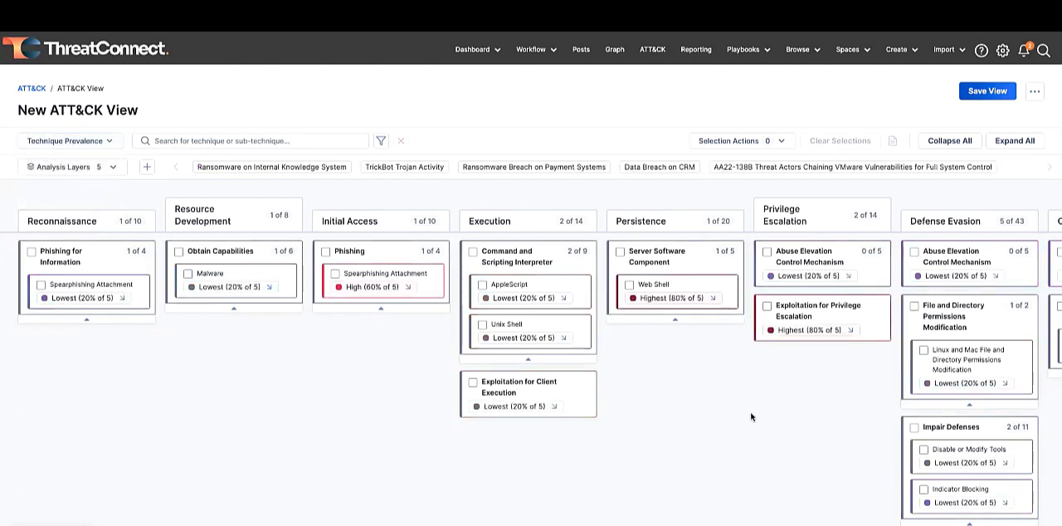
scroll(751, 416, right, 3)
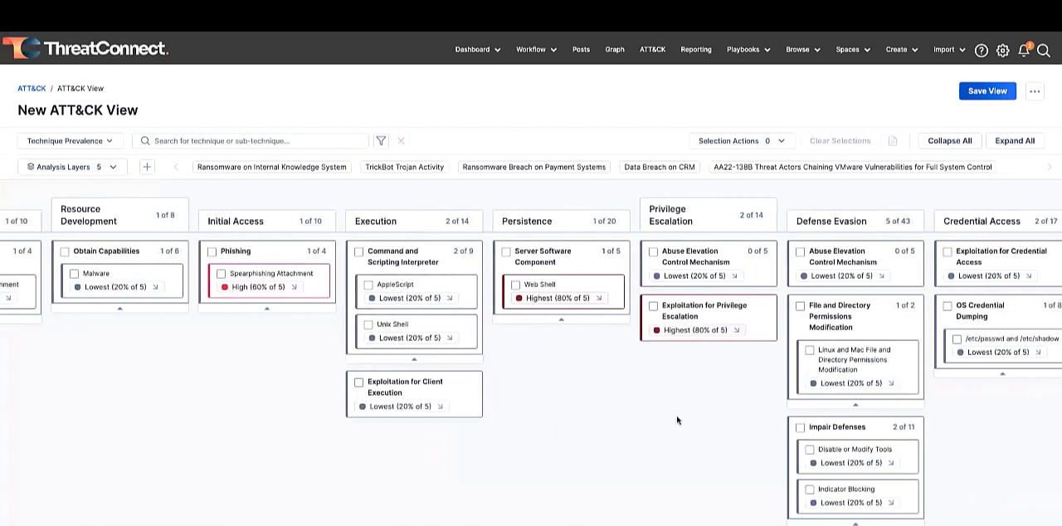
scroll(645, 398, right, 1)
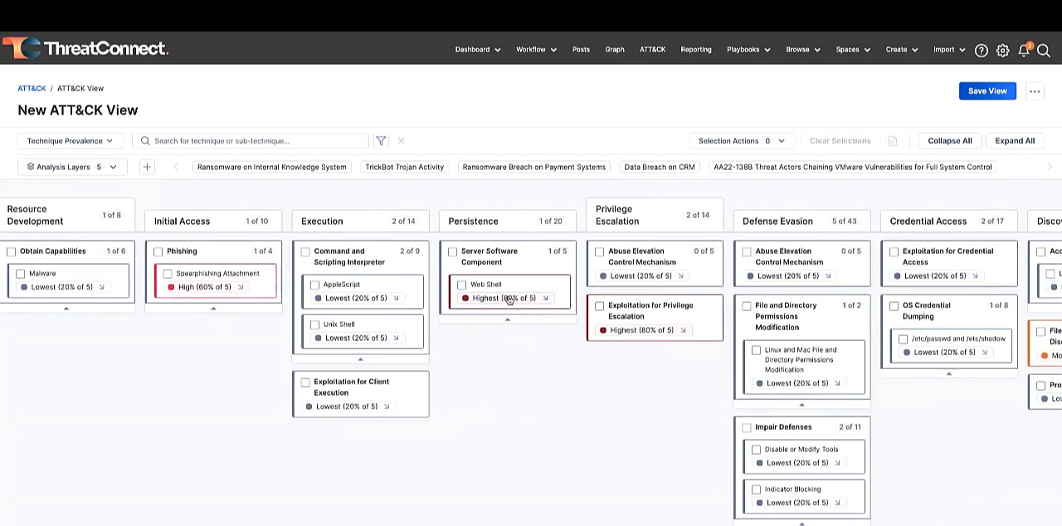
- List the groups using the Web Shell sub-technique and open the AA22-138B event from them to review its overview
click(544, 300)
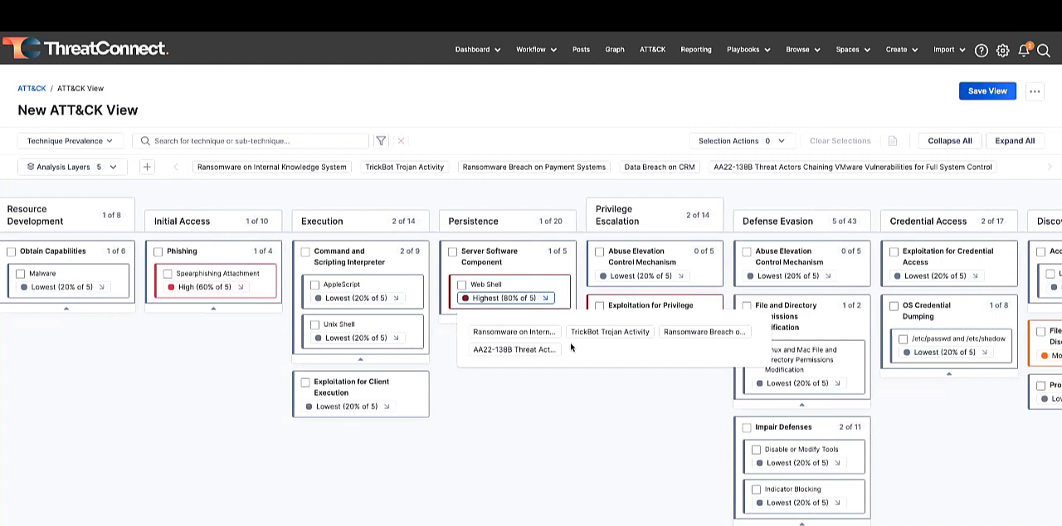
click(513, 349)
scroll(434, 239, down, 2)
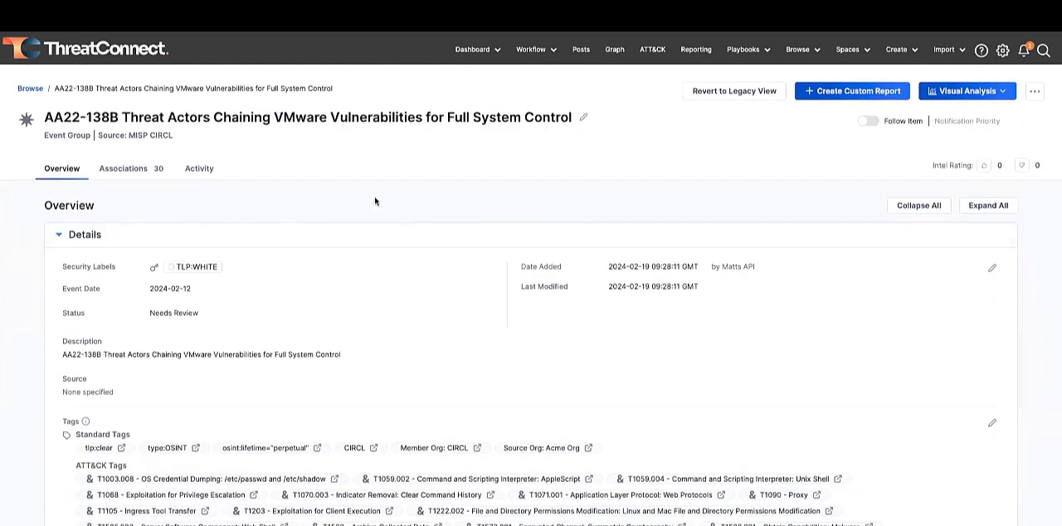
scroll(374, 201, down, 2)
scroll(374, 202, down, 1)
scroll(374, 202, down, 2)
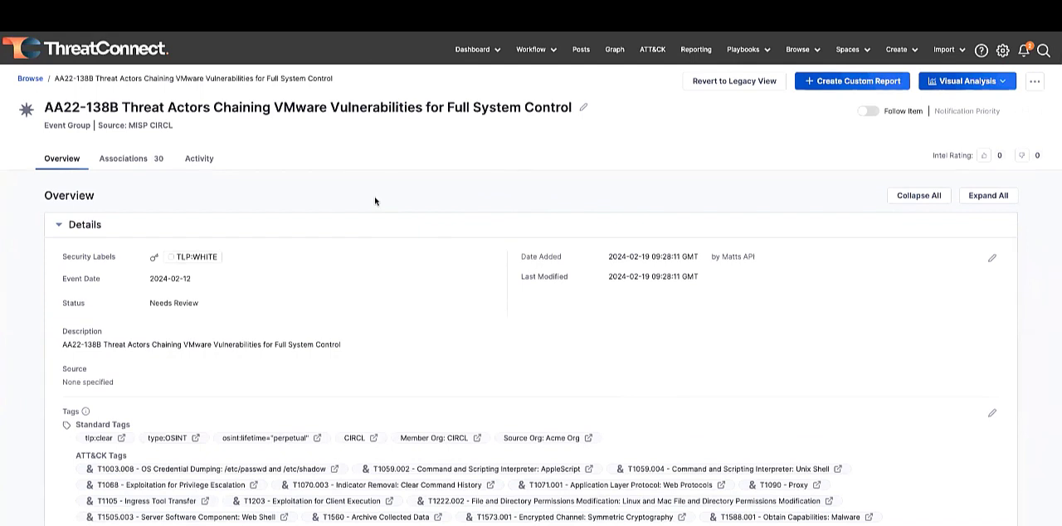
- Create a custom report from the event, review the VMware Vulnerability Report layout and open its notification text block for editing
click(856, 83)
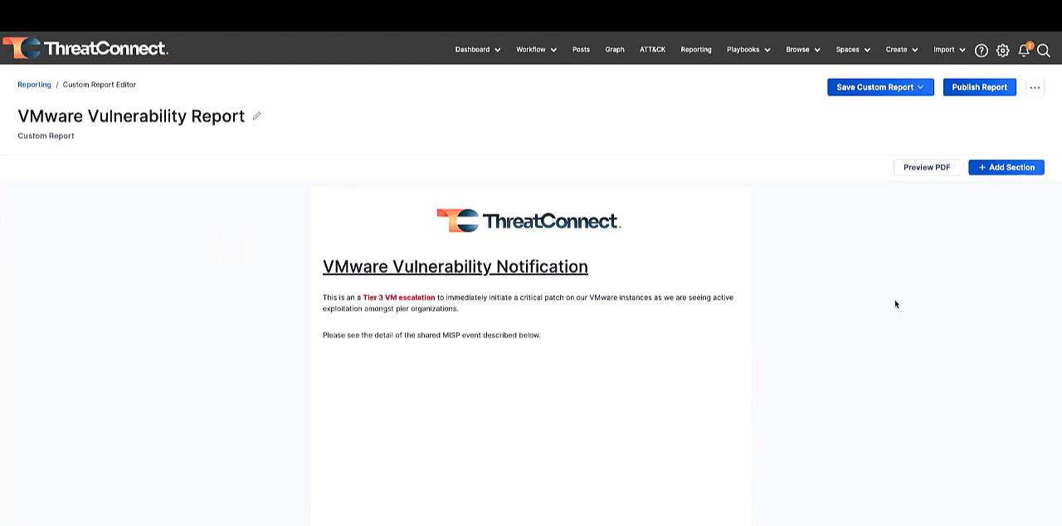
scroll(843, 306, down, 1)
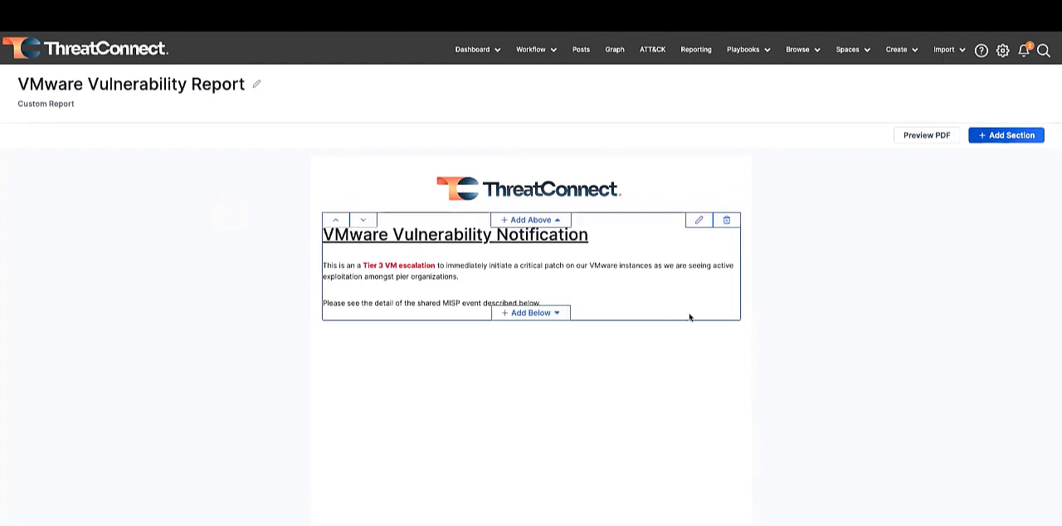
scroll(689, 316, down, 5)
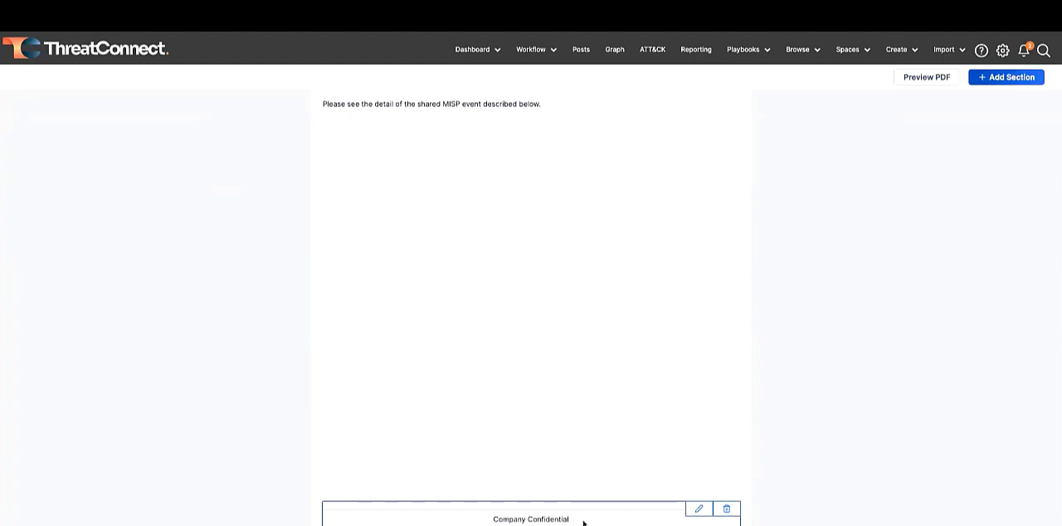
scroll(584, 521, up, 6)
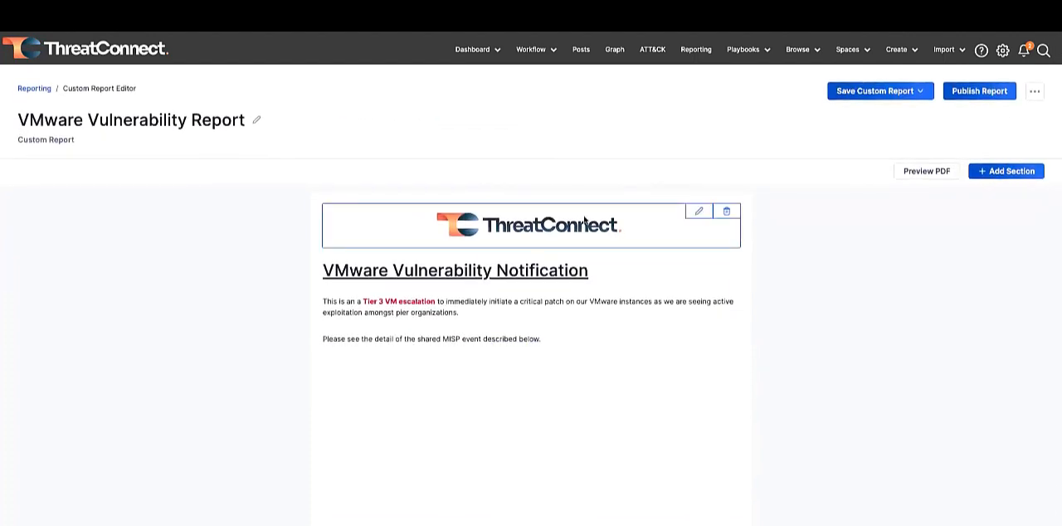
click(698, 255)
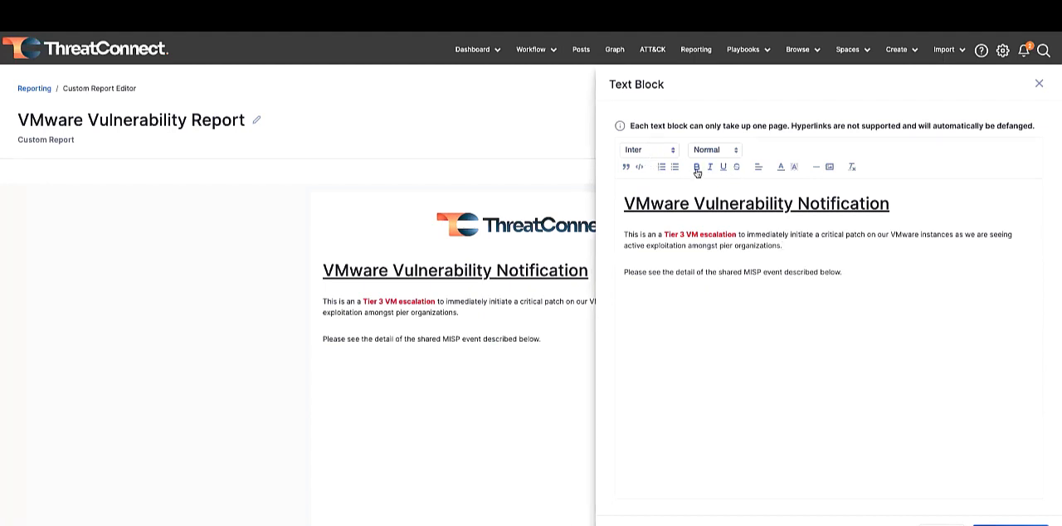
- Leave the notification text block unchanged and start a Group Data details section for the AA22-138B event, looking over its available fields
click(1038, 83)
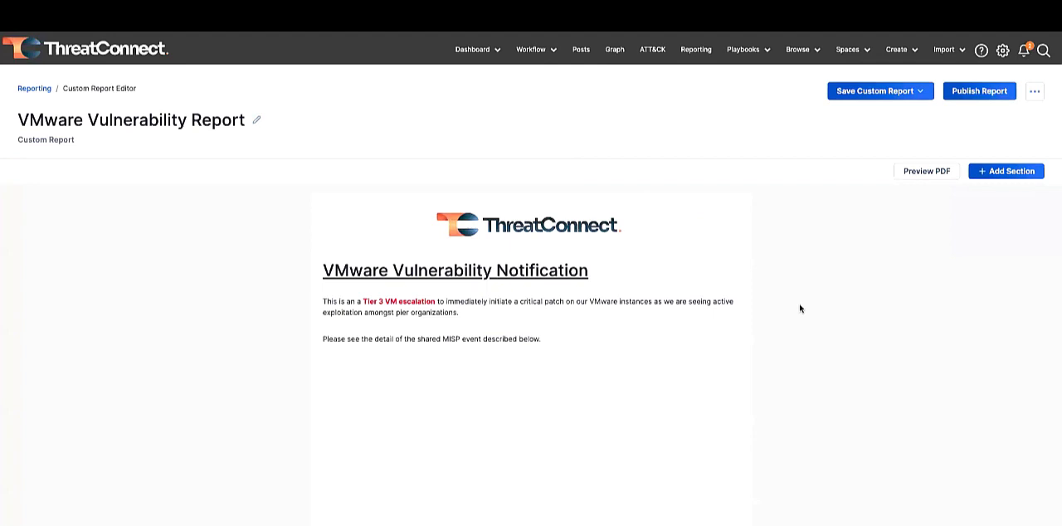
click(988, 175)
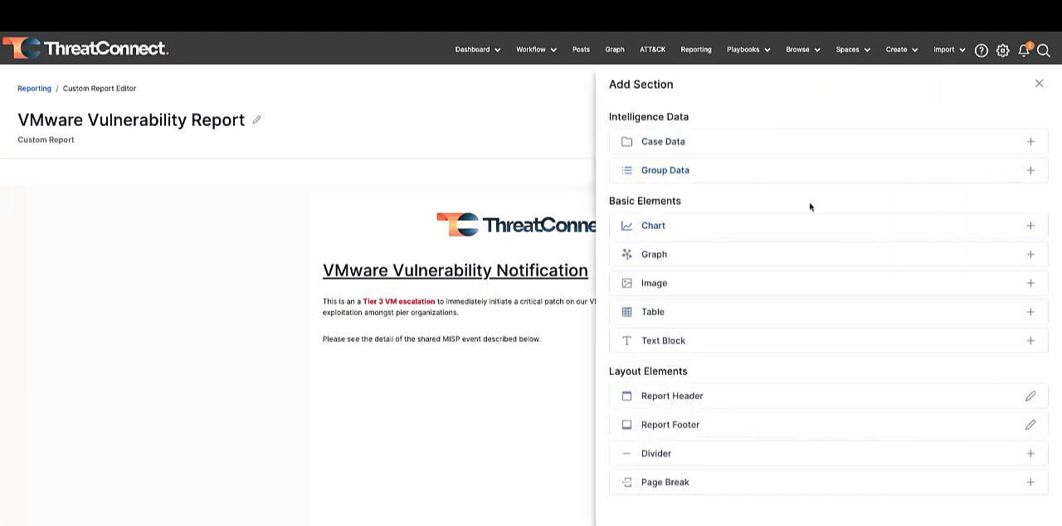
click(728, 174)
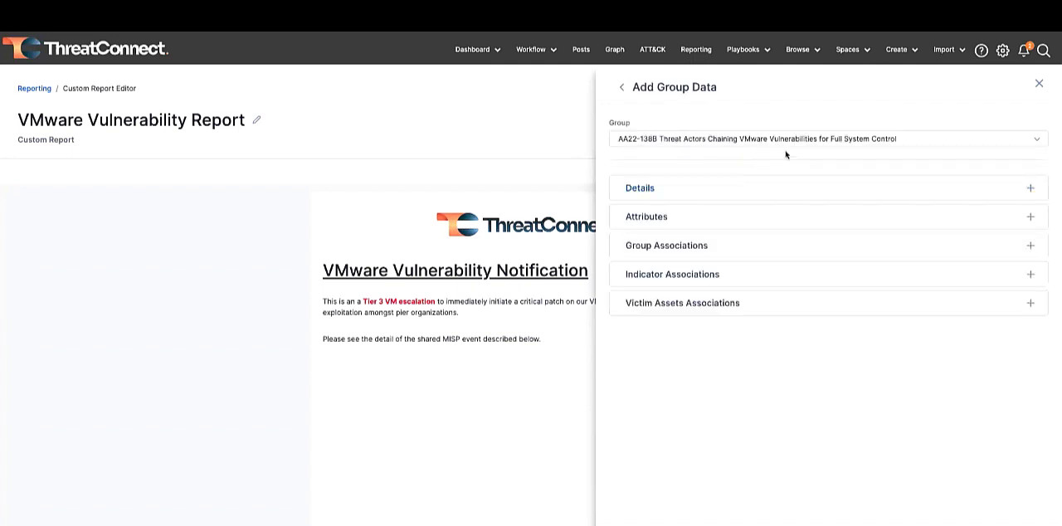
click(738, 187)
scroll(725, 235, down, 3)
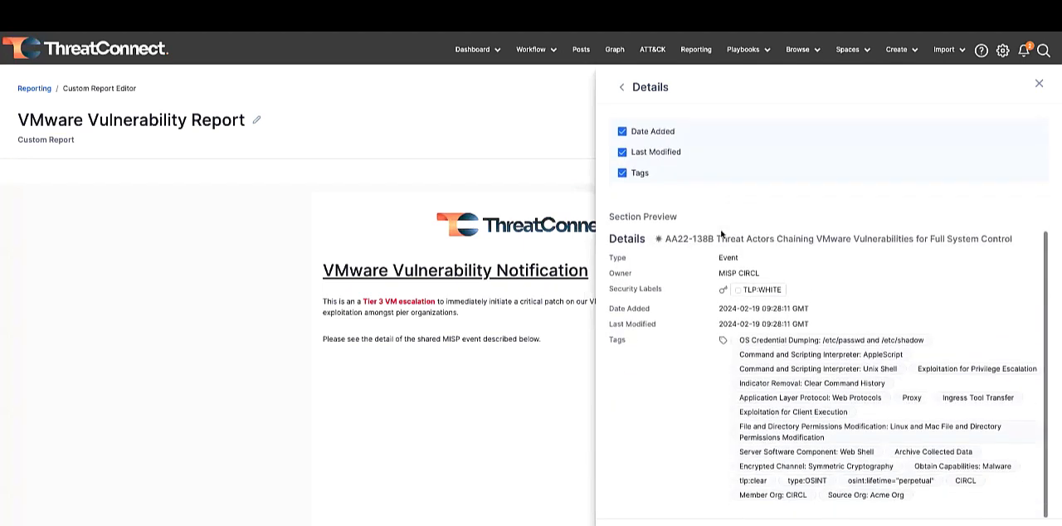
scroll(726, 231, up, 2)
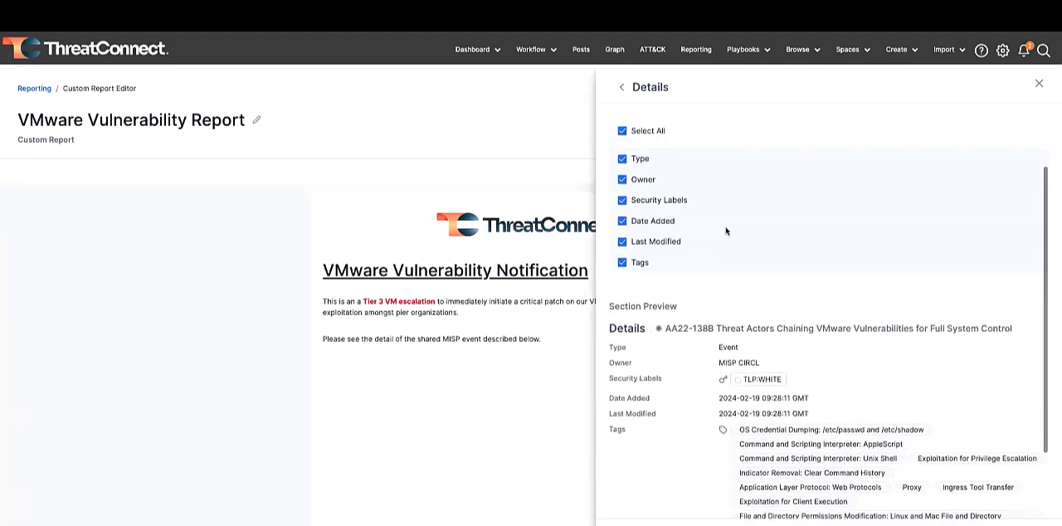
scroll(683, 213, up, 1)
- Exclude Type, Owner, Security Labels, Date Added and Last Modified so only Tags remains, and add the details section to the report
click(622, 194)
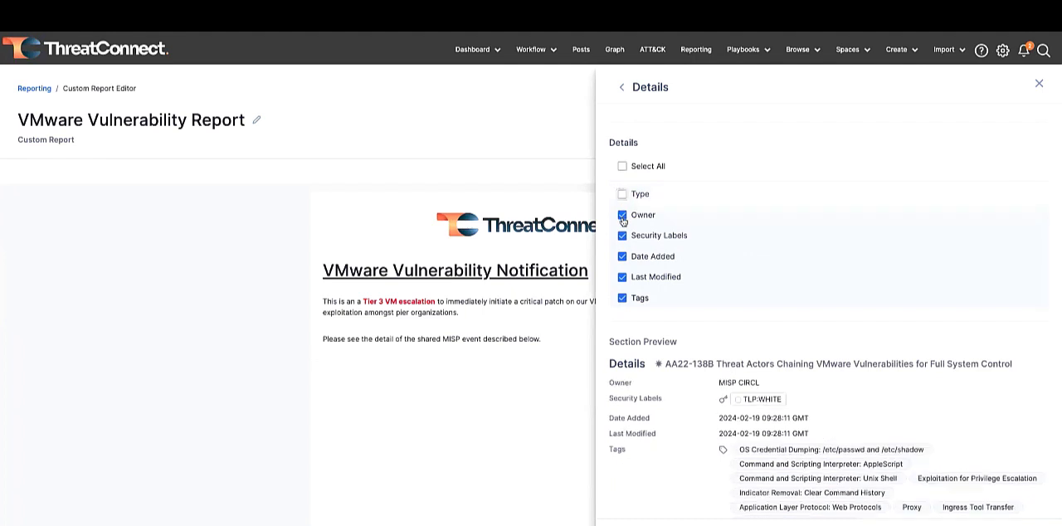
click(622, 215)
click(622, 236)
click(622, 256)
click(622, 276)
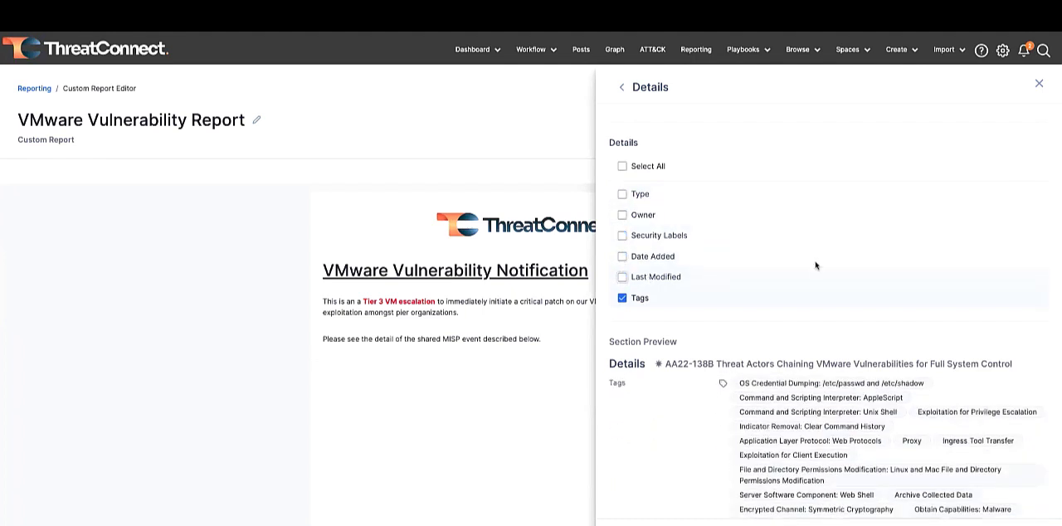
scroll(817, 266, down, 1)
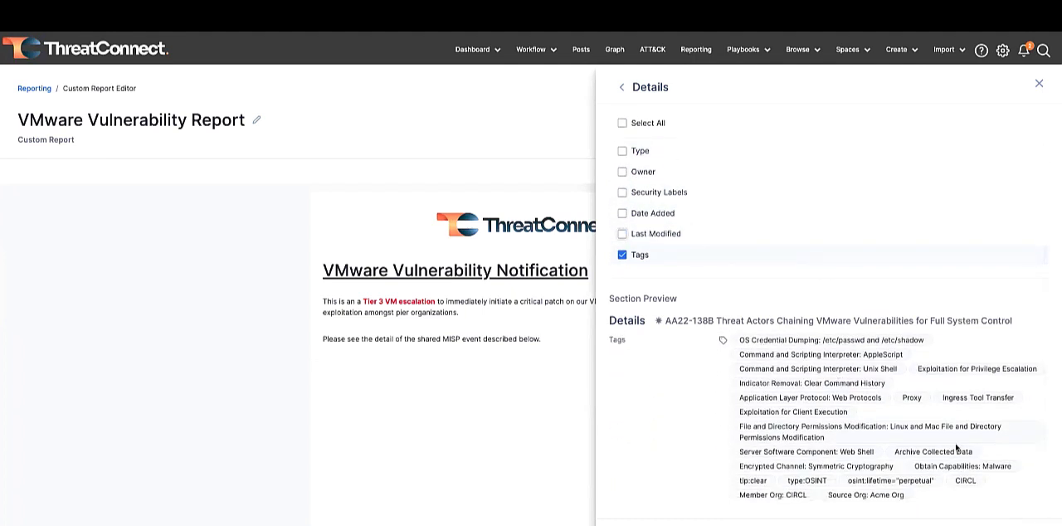
click(1024, 524)
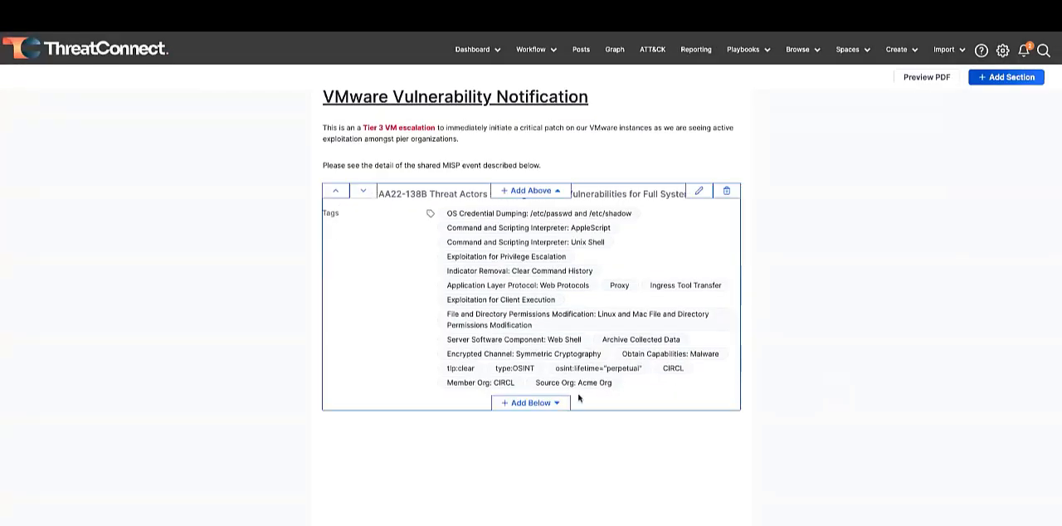
- Add the AA22-138B event's Threat Level attribute as a new section below the Tags details in the report
click(562, 404)
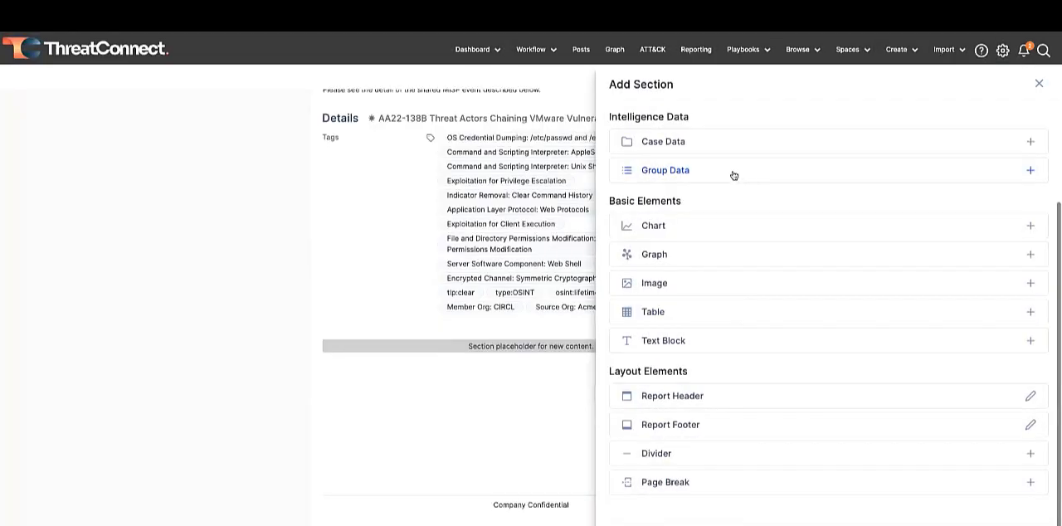
click(734, 174)
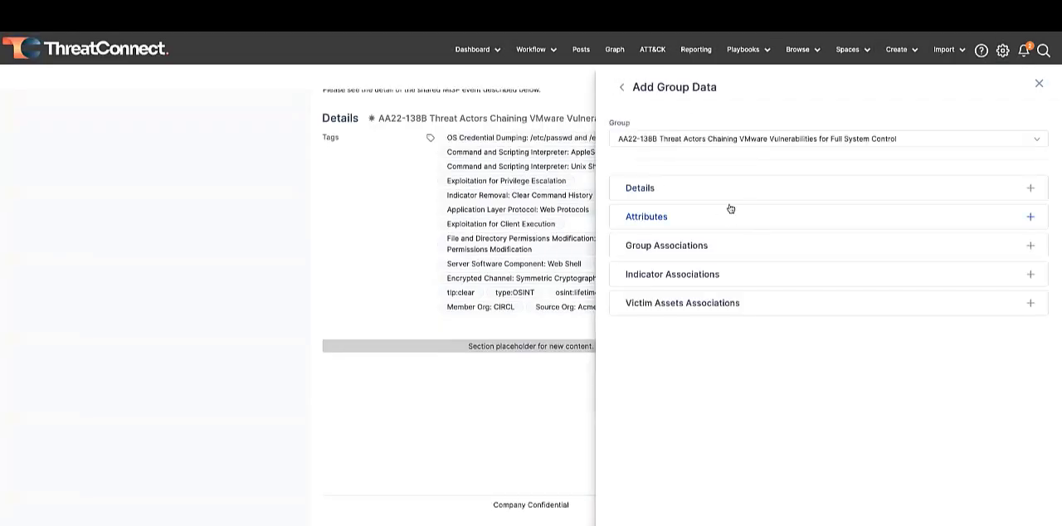
click(730, 218)
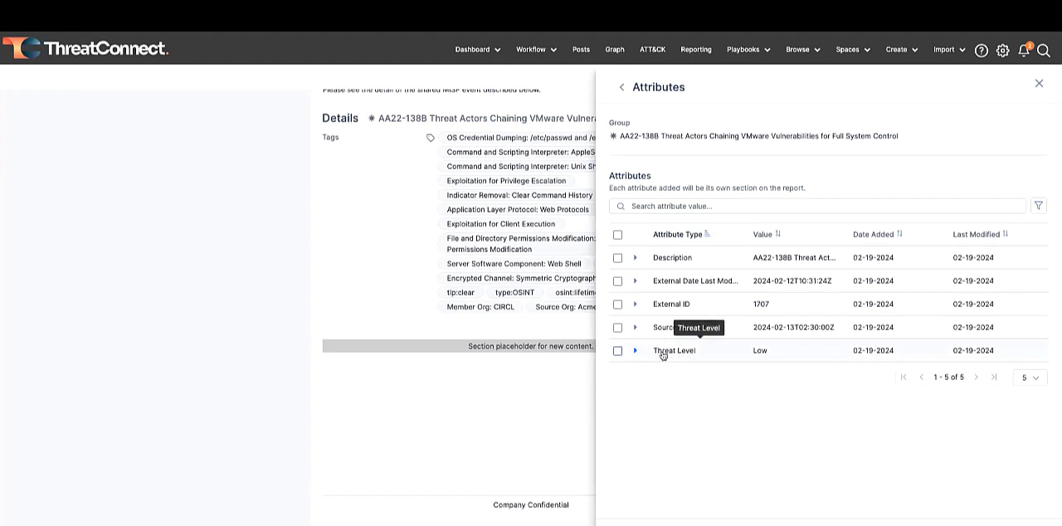
click(617, 350)
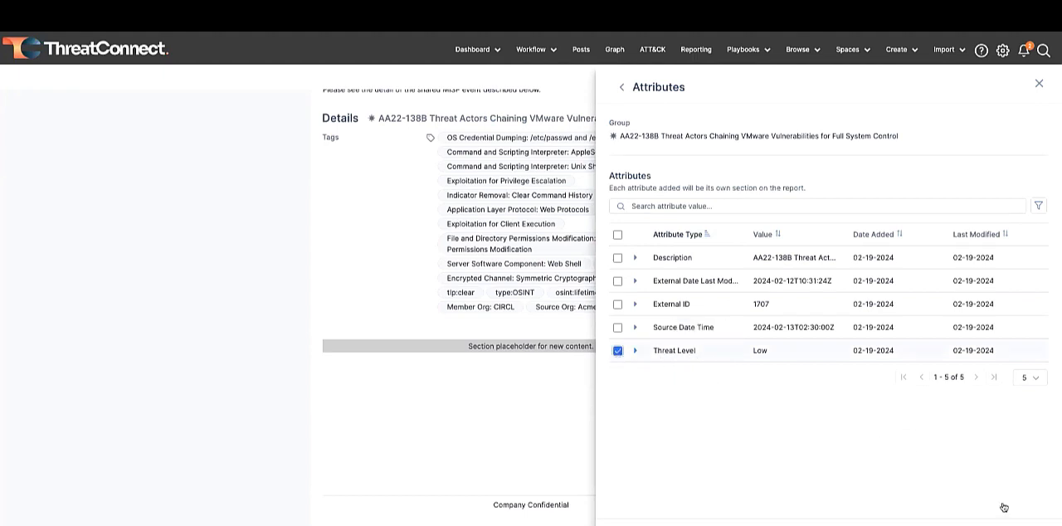
click(1031, 523)
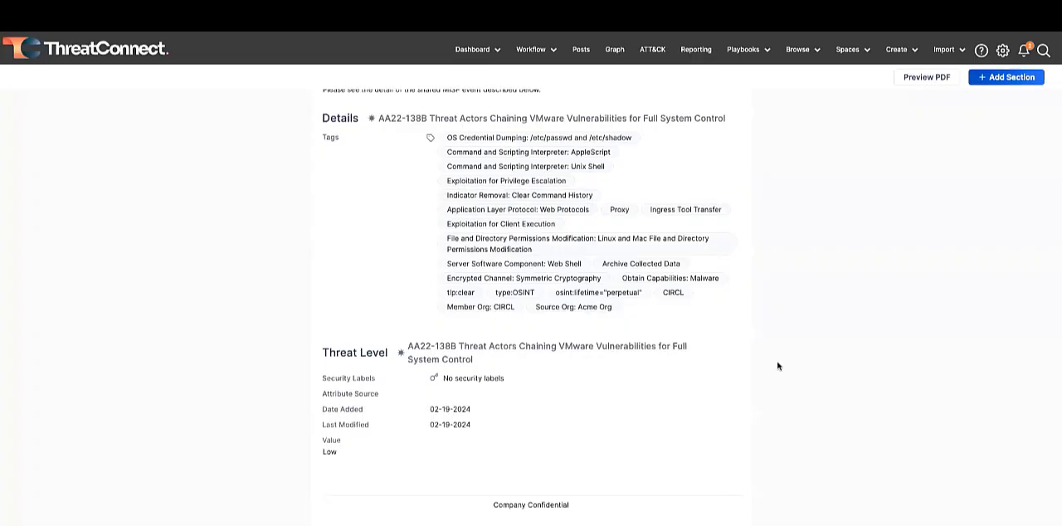
scroll(780, 365, up, 3)
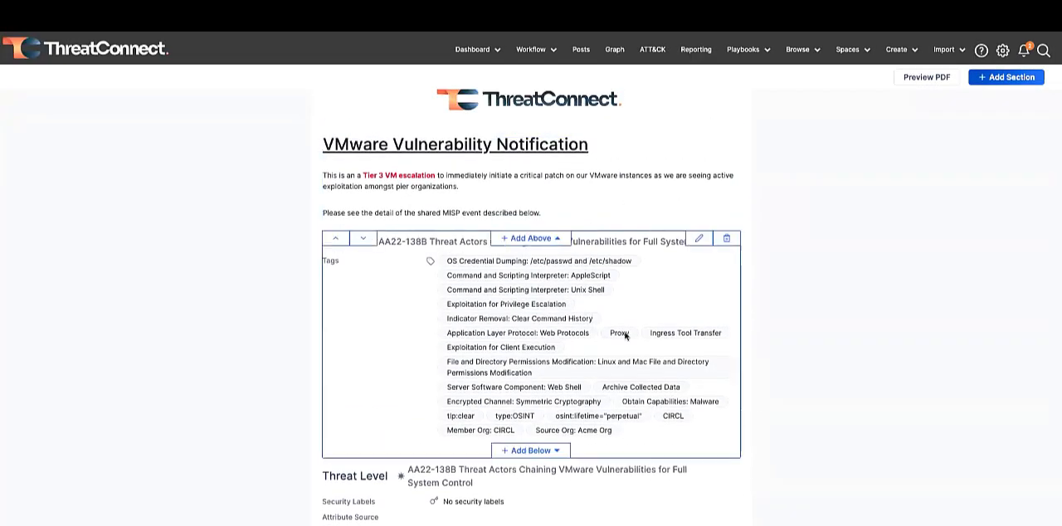
- Look over the MISP CIRCL Dashboard and open the 2EC505088B942C234F39A37188E80D7A file indicator
mouse_move(592, 281)
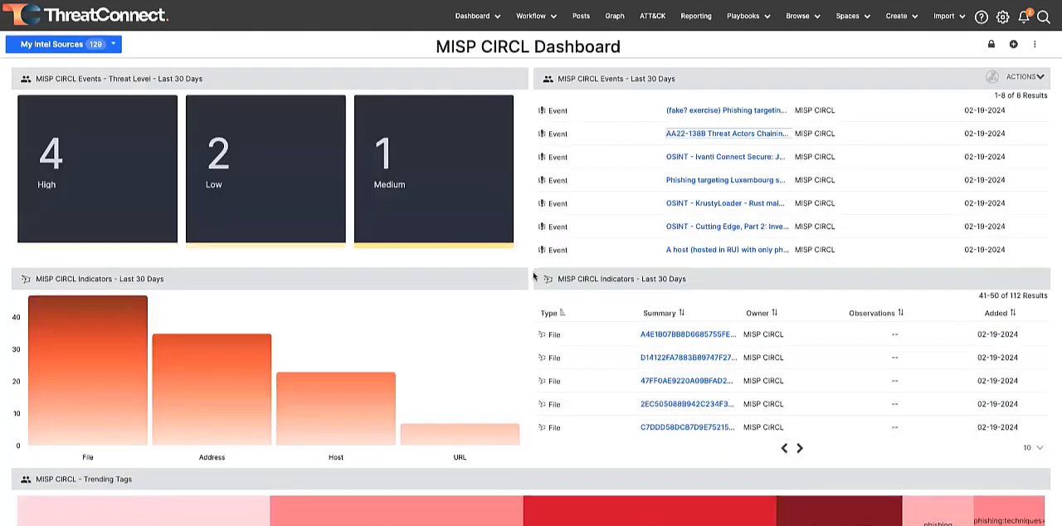
scroll(533, 276, down, 3)
scroll(533, 276, up, 2)
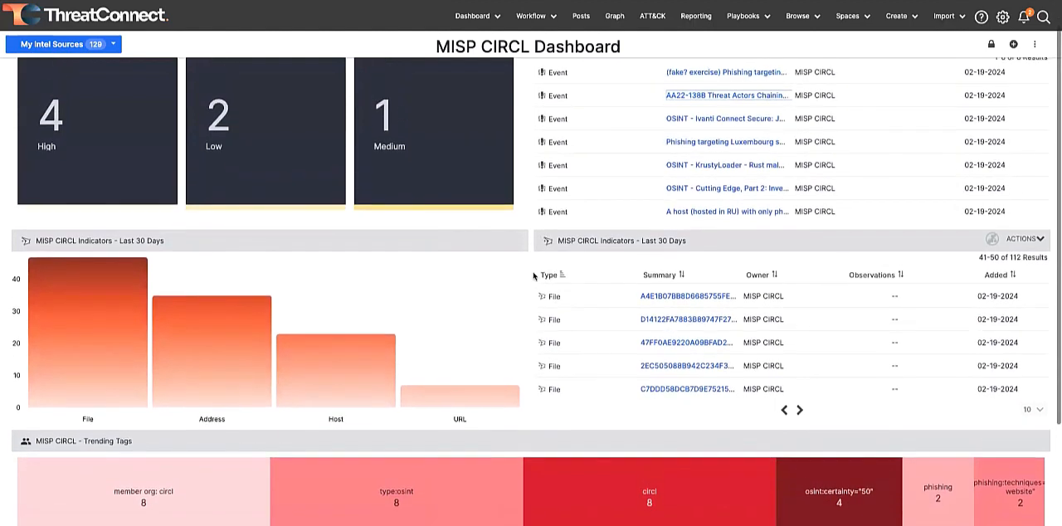
scroll(533, 276, down, 1)
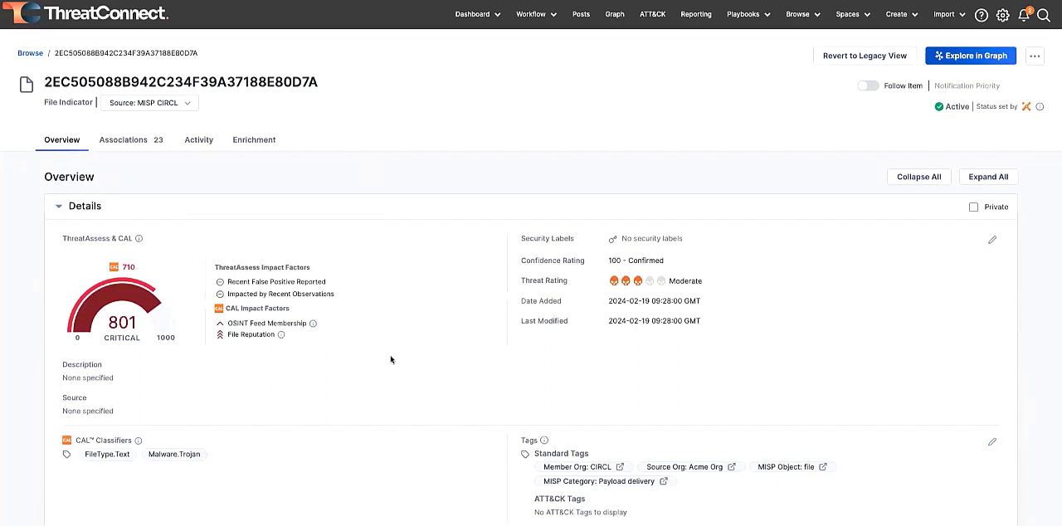
- Examine the file indicator's ThreatAssess and CAL impact factors and its list of reporting sources, and open its VirusTotal enrichment
drag(140, 326, 111, 327)
click(143, 329)
click(192, 105)
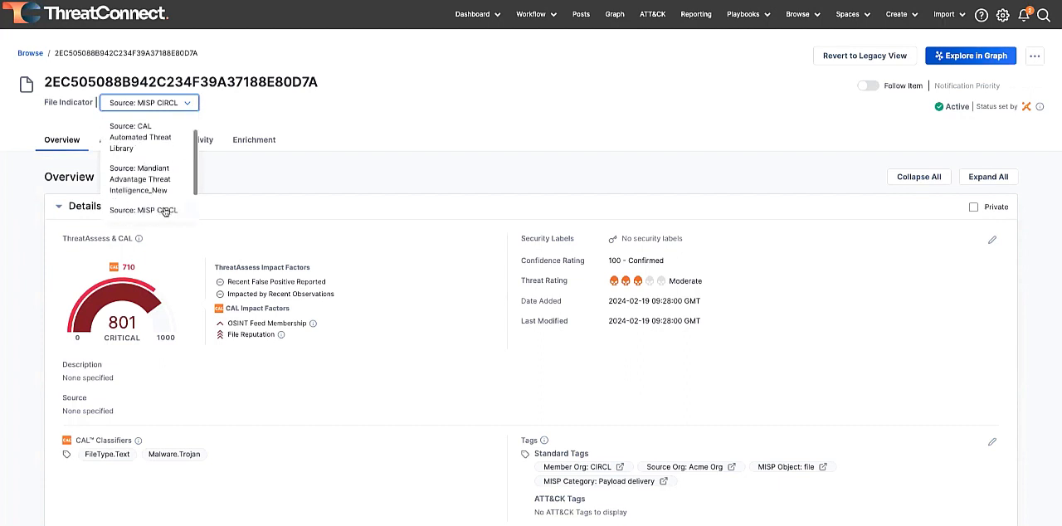
scroll(161, 208, down, 1)
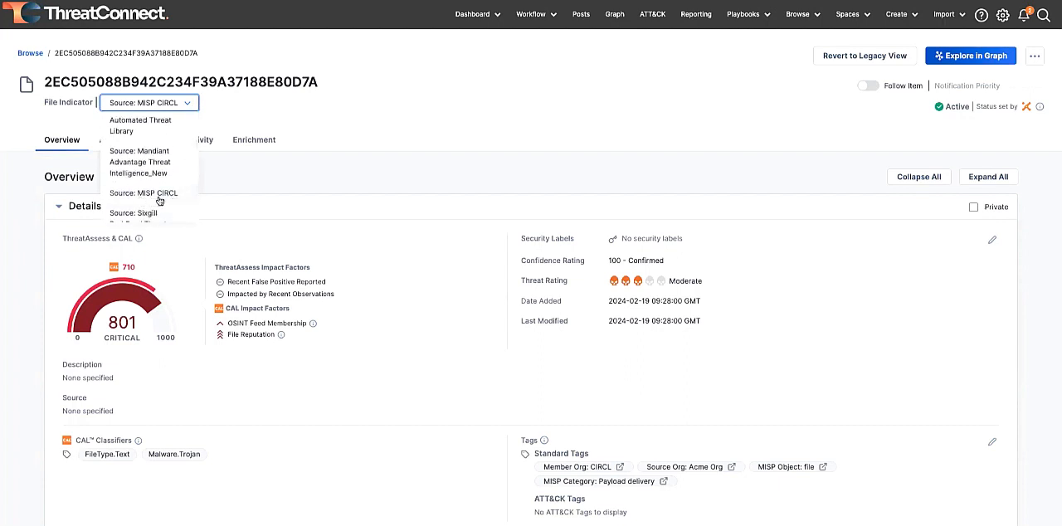
scroll(157, 160, down, 1)
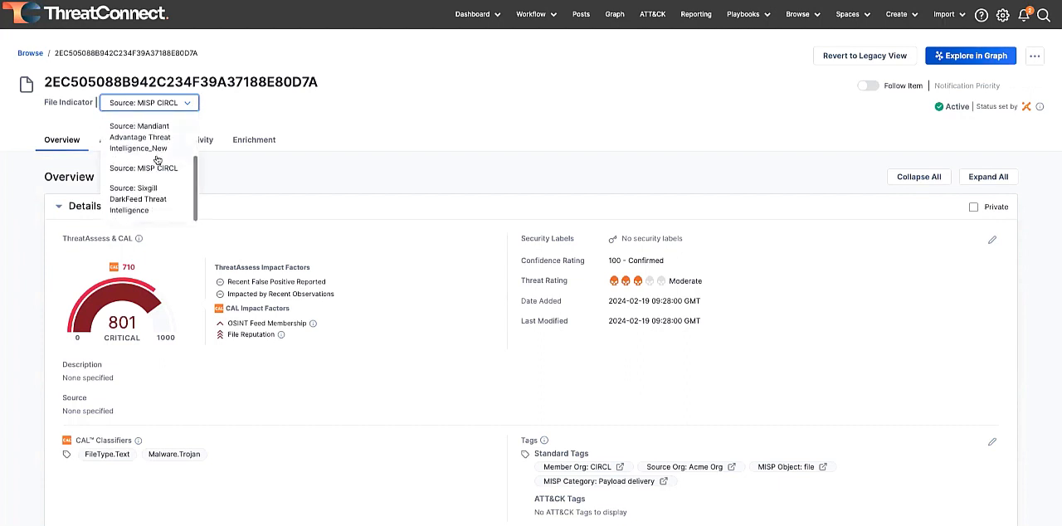
scroll(156, 160, up, 3)
scroll(156, 160, down, 3)
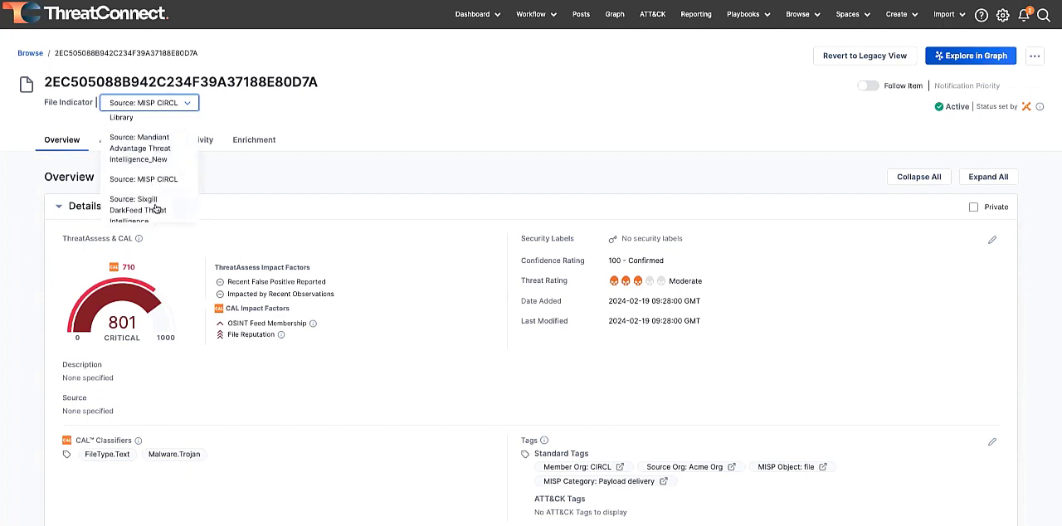
click(193, 197)
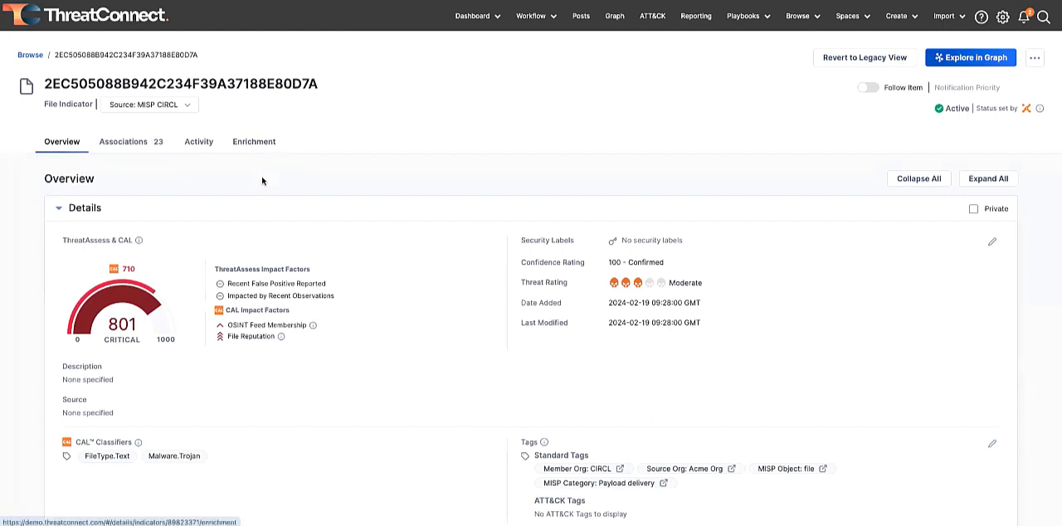
click(256, 146)
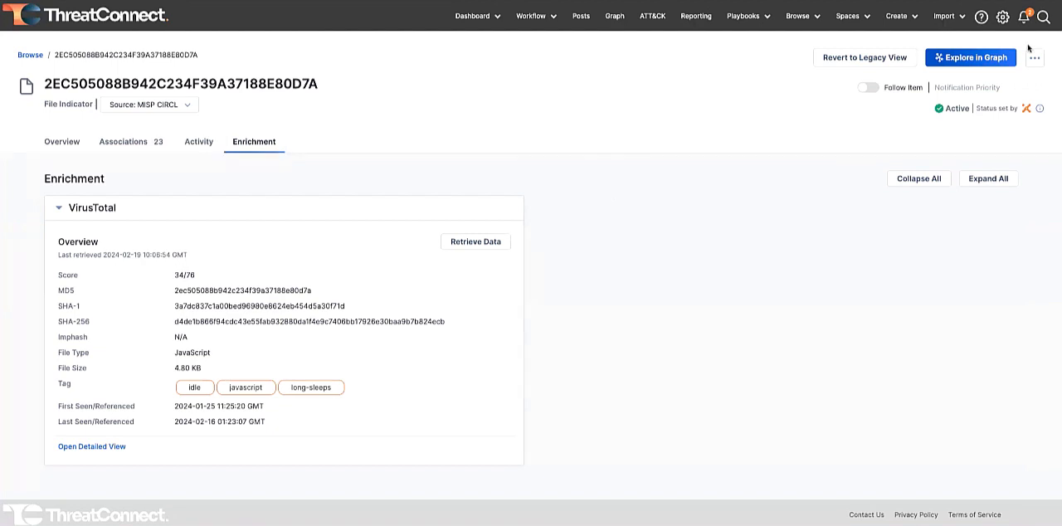
- Explore the file indicator in the graph, pivot on its VirusTotal contacted domains and reposition the file node above them
click(935, 59)
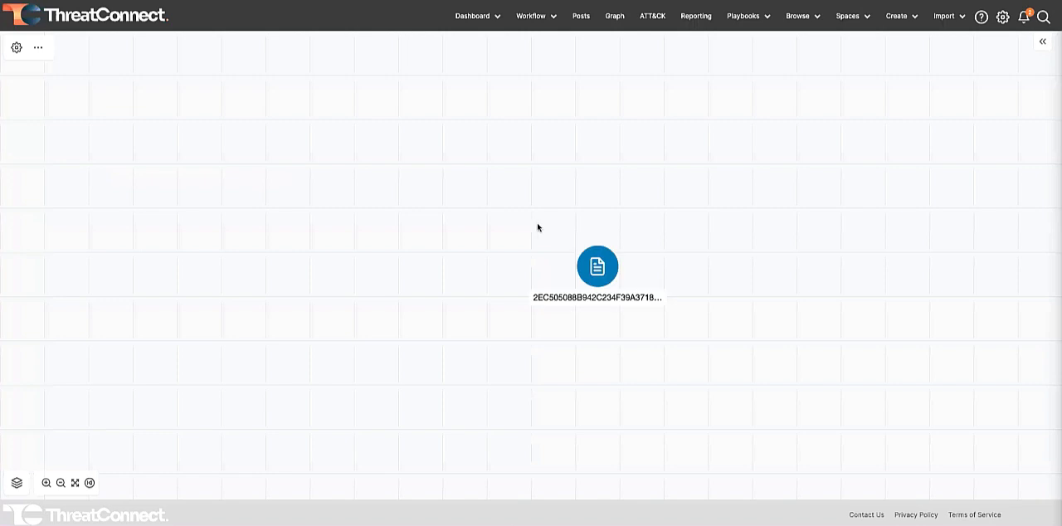
click(529, 257)
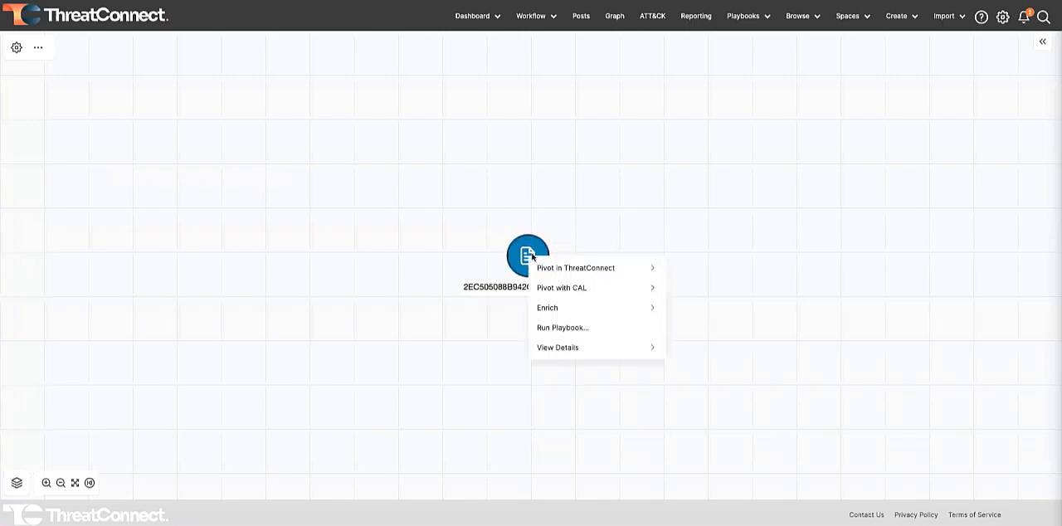
click(593, 307)
click(594, 292)
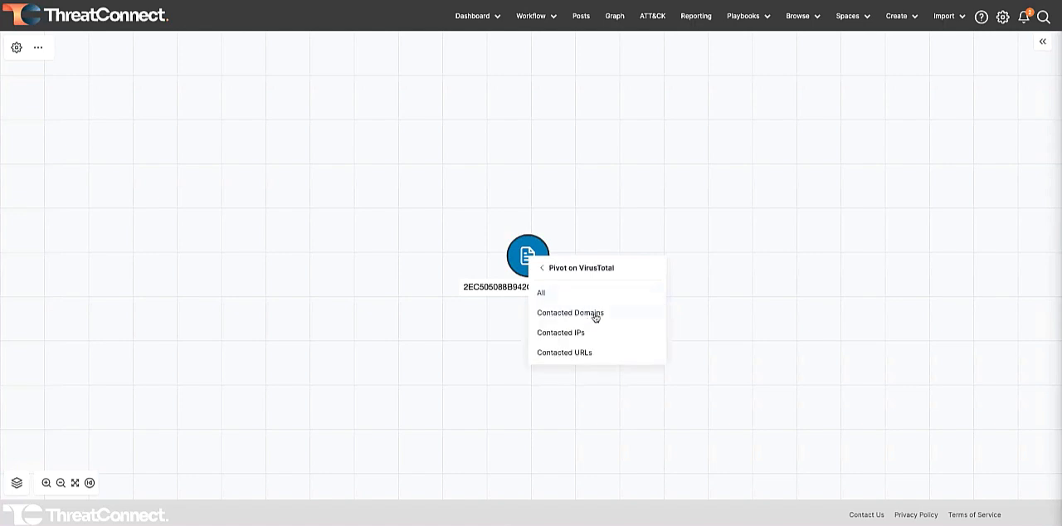
click(595, 315)
drag(524, 253, 525, 184)
drag(526, 288, 529, 342)
drag(521, 240, 526, 229)
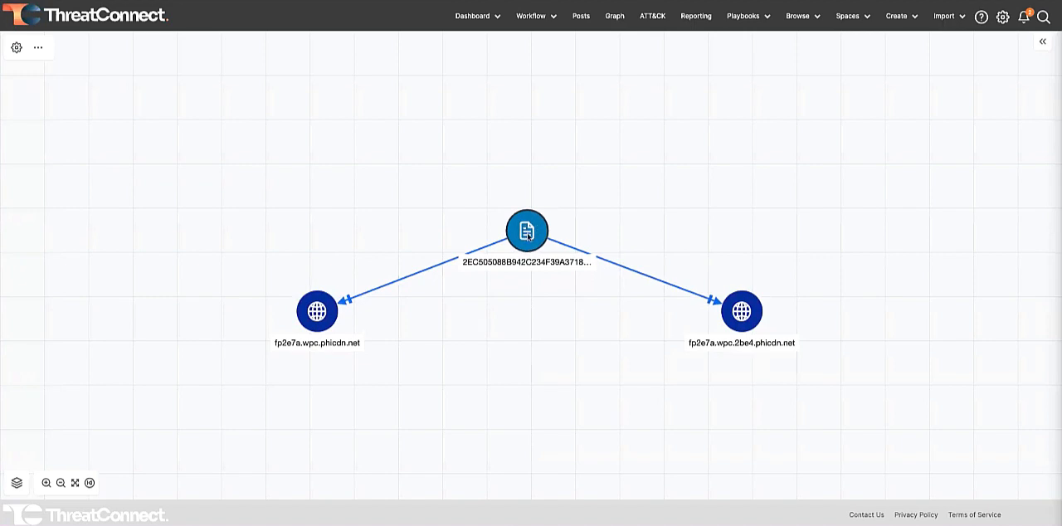
- Pivot in ThreatConnect from the file indicator to All Groups and spread out the resulting graph nodes
right_click(528, 235)
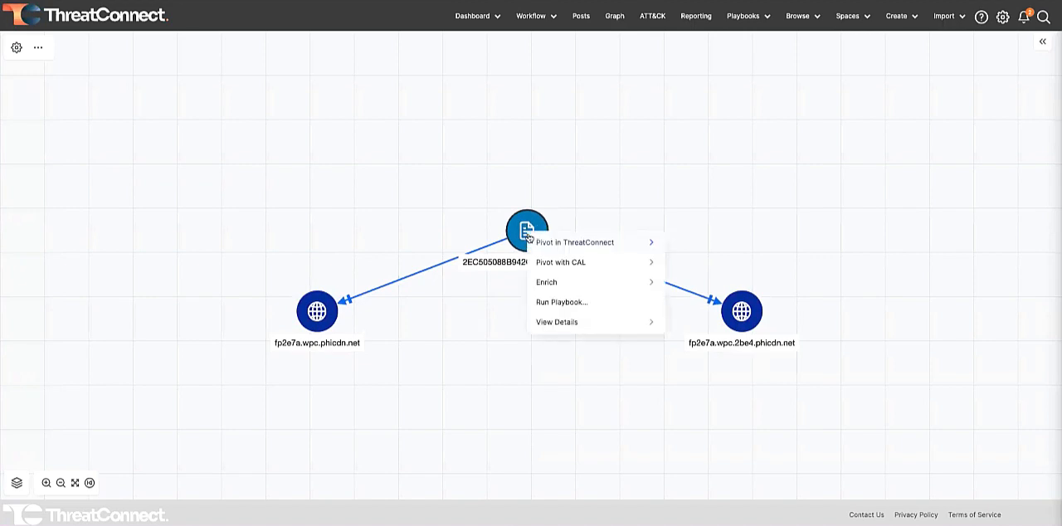
click(583, 244)
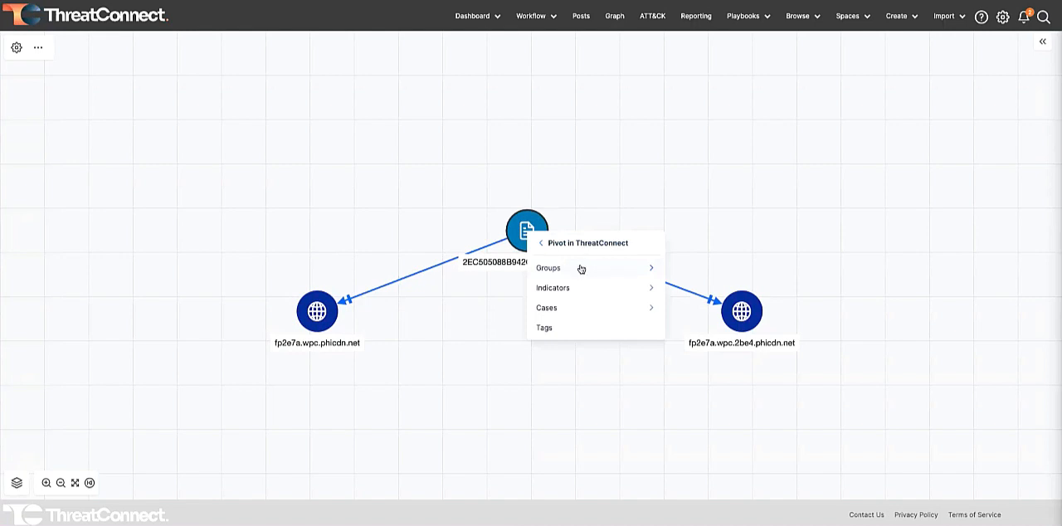
click(581, 269)
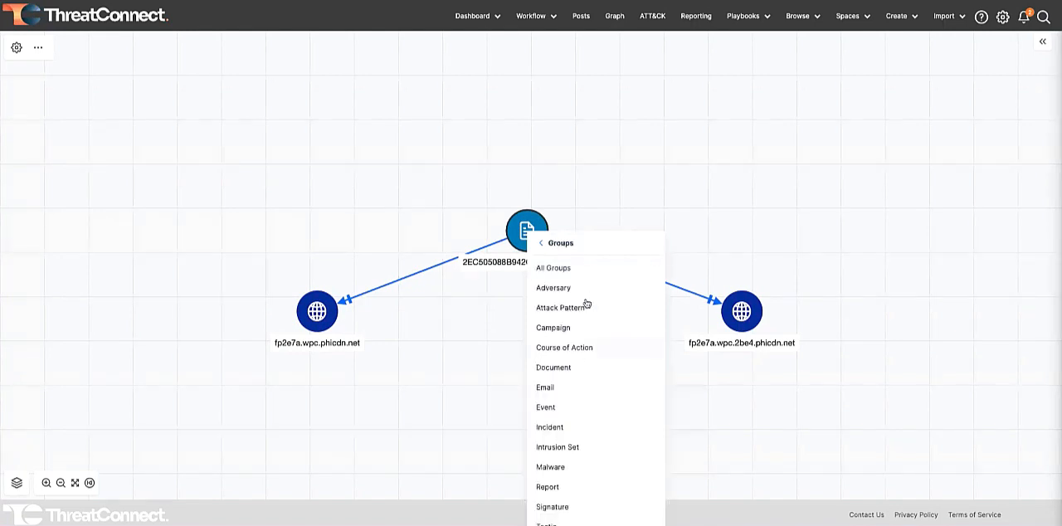
scroll(584, 381, down, 1)
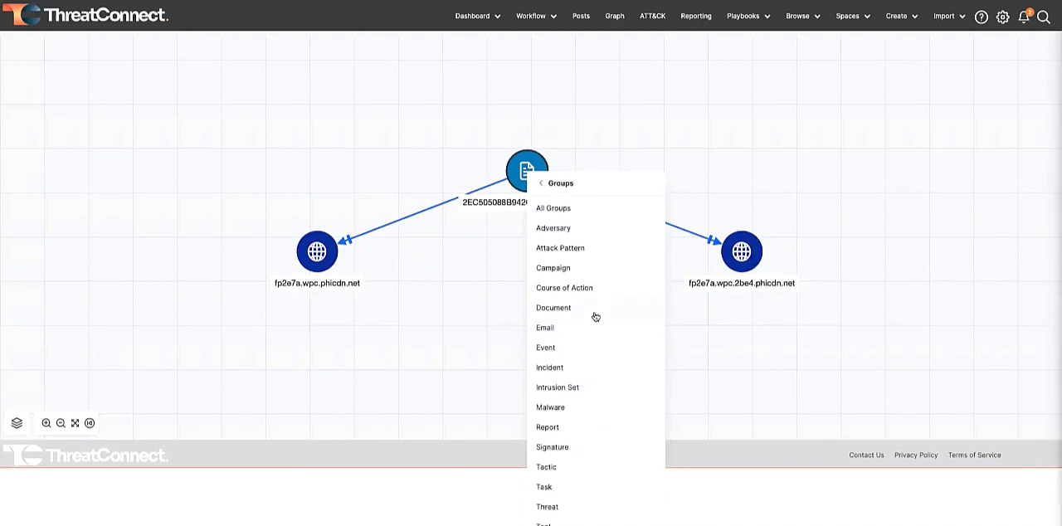
scroll(596, 315, up, 1)
click(575, 270)
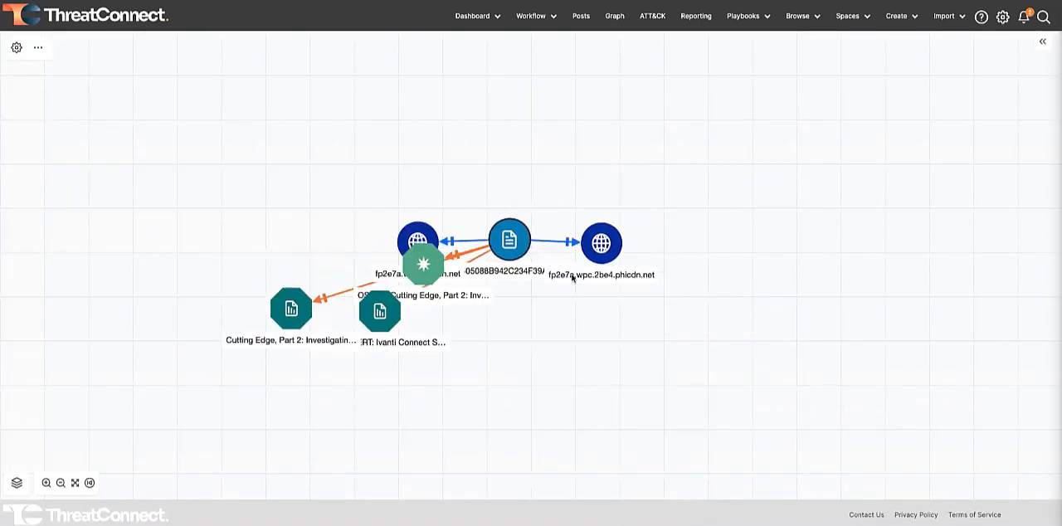
drag(504, 280, 499, 342)
- Display the graph legend and look through its node types and relationship line colours
click(17, 482)
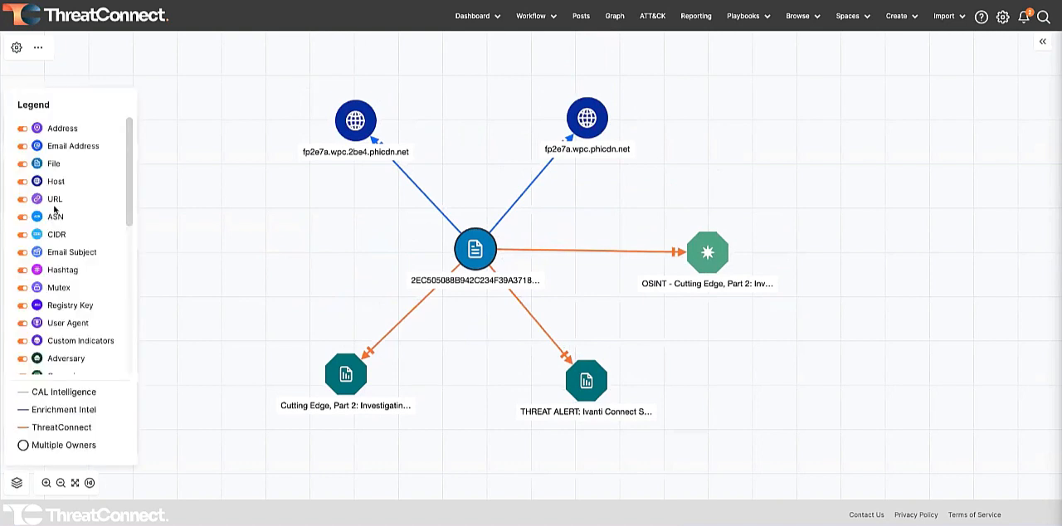
scroll(59, 214, down, 3)
scroll(60, 214, down, 3)
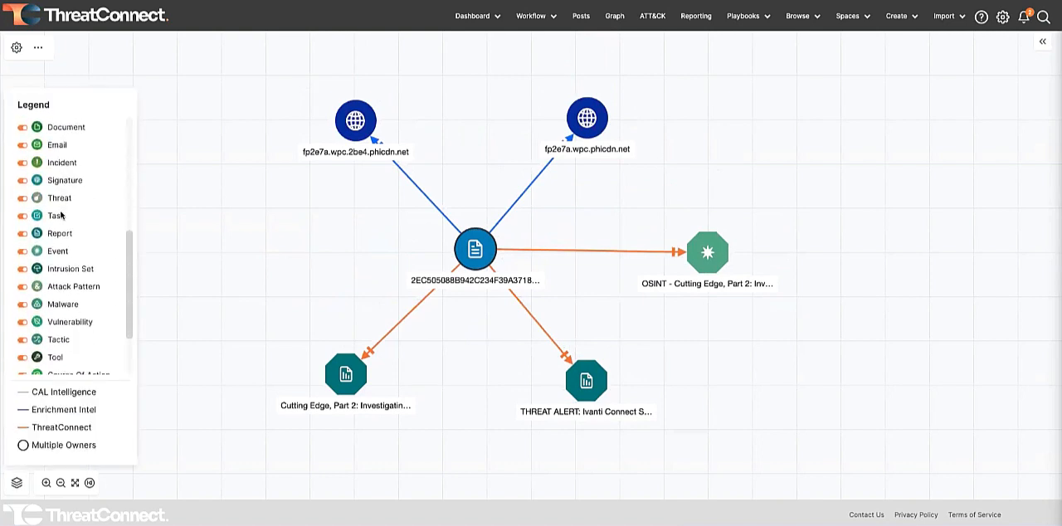
- Open the playbook selection for the central file indicator in the graph
scroll(91, 213, up, 1)
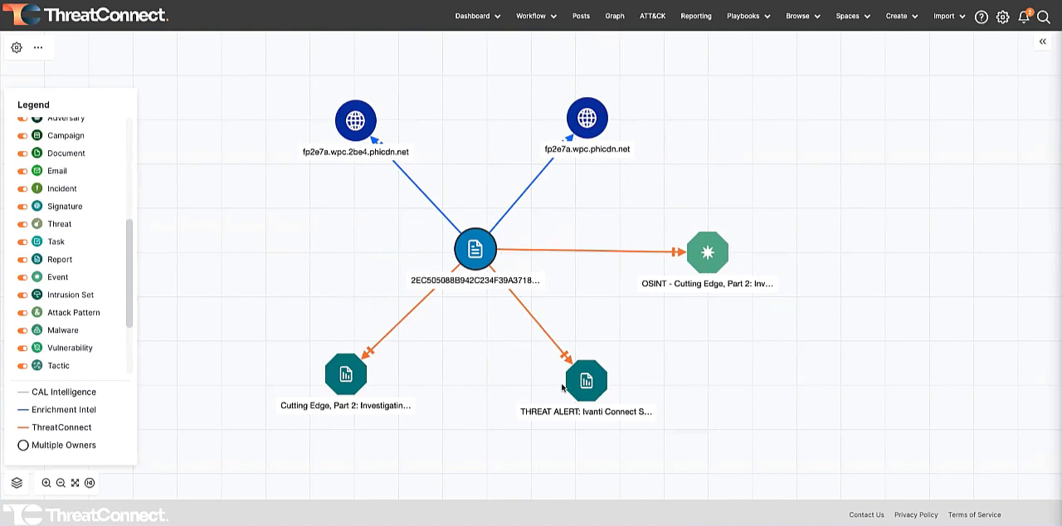
drag(723, 120, 778, 111)
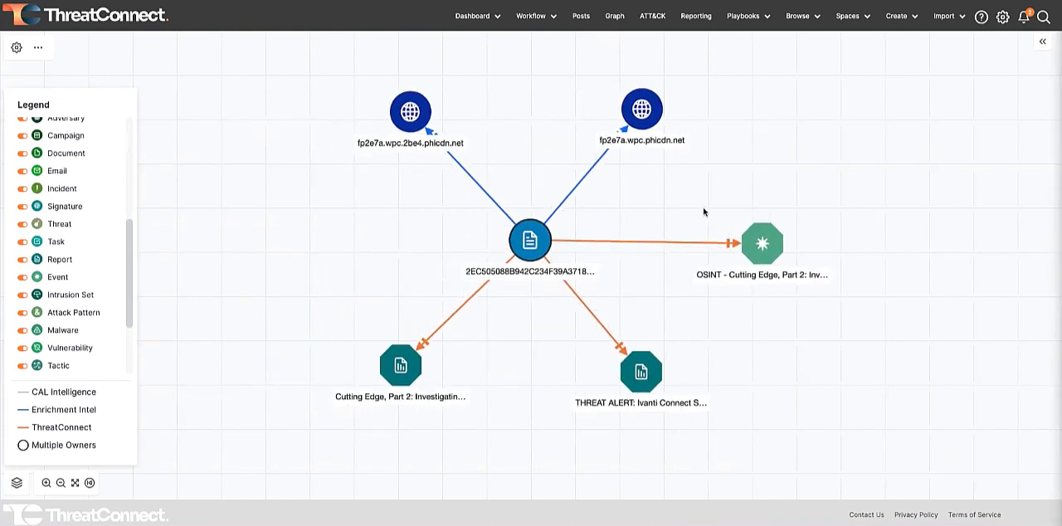
right_click(543, 241)
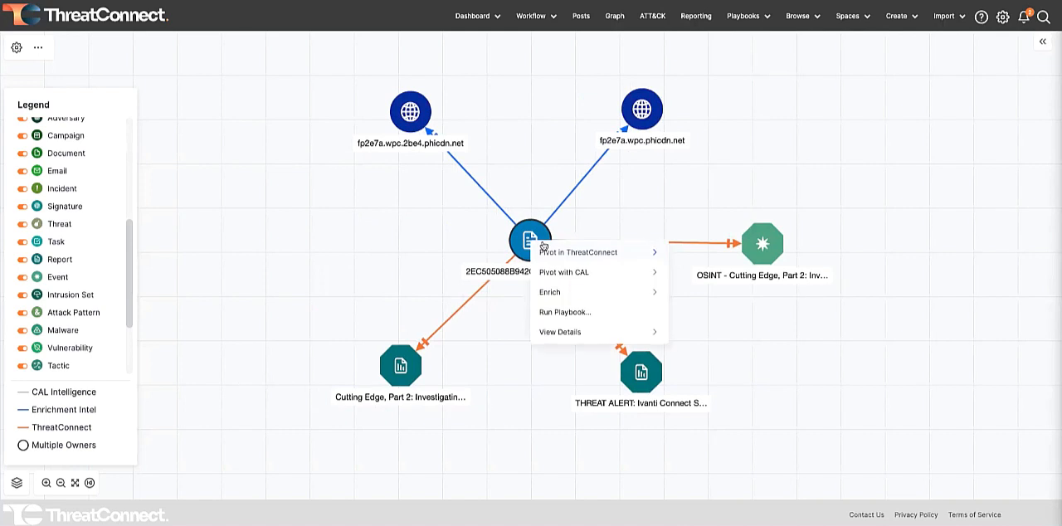
click(568, 312)
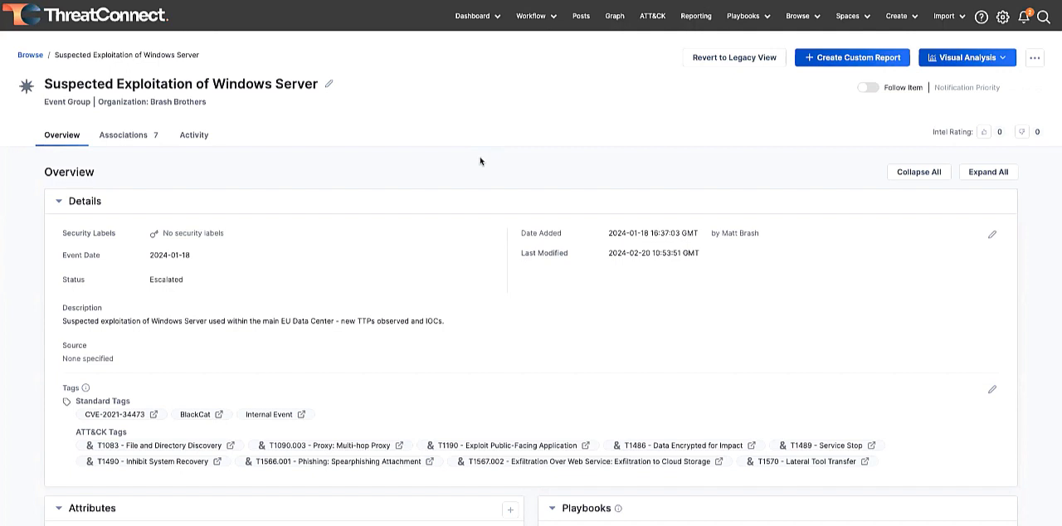
- Examine the Suspected Exploitation of Windows Server event's details, tags, attributes, notes and its available Publish Event in MISP playbook
click(788, 11)
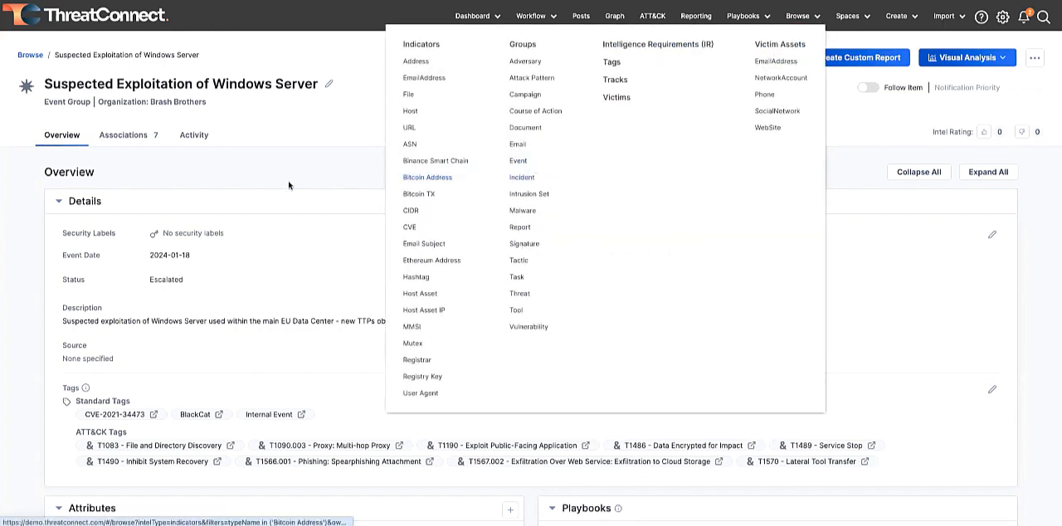
scroll(289, 182, down, 1)
scroll(230, 285, down, 2)
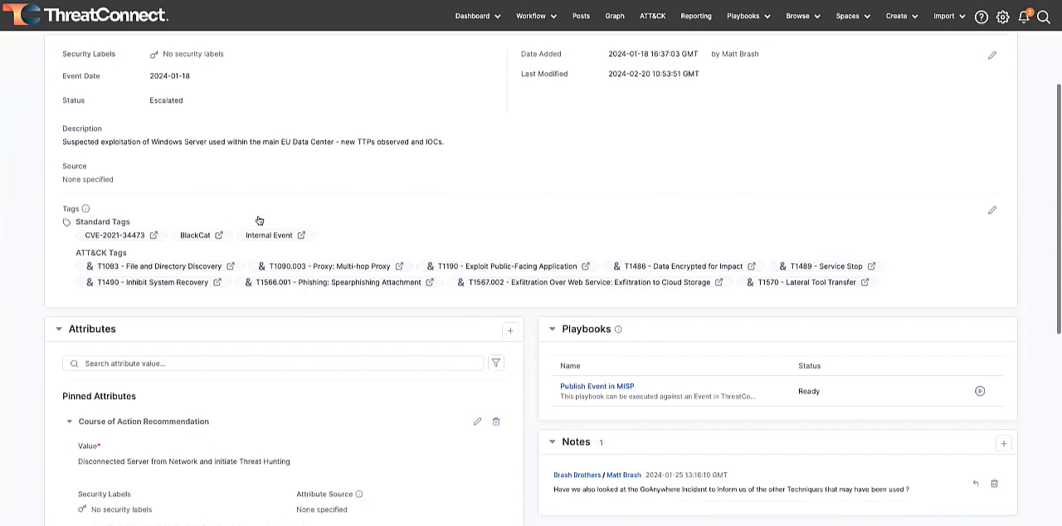
scroll(249, 263, up, 2)
scroll(249, 261, up, 1)
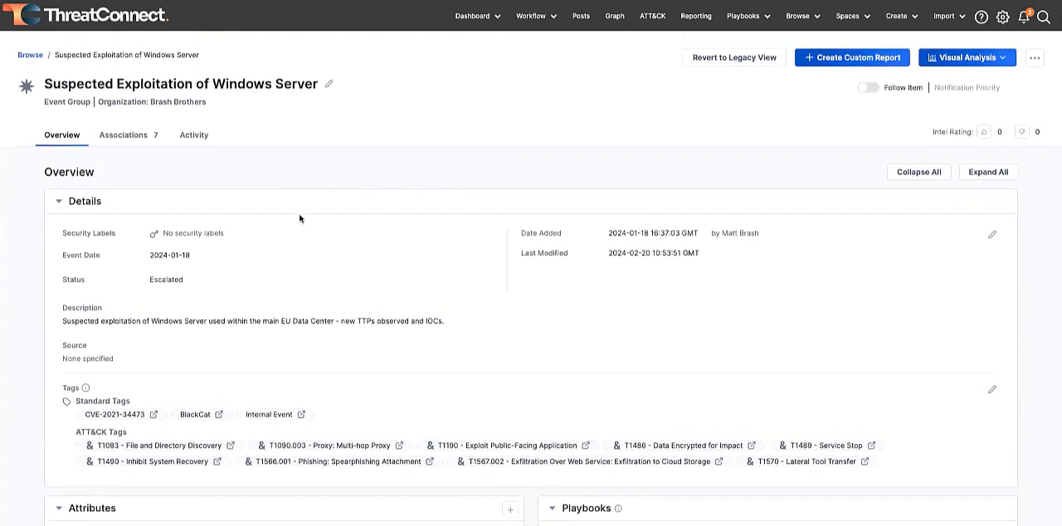
scroll(299, 218, down, 1)
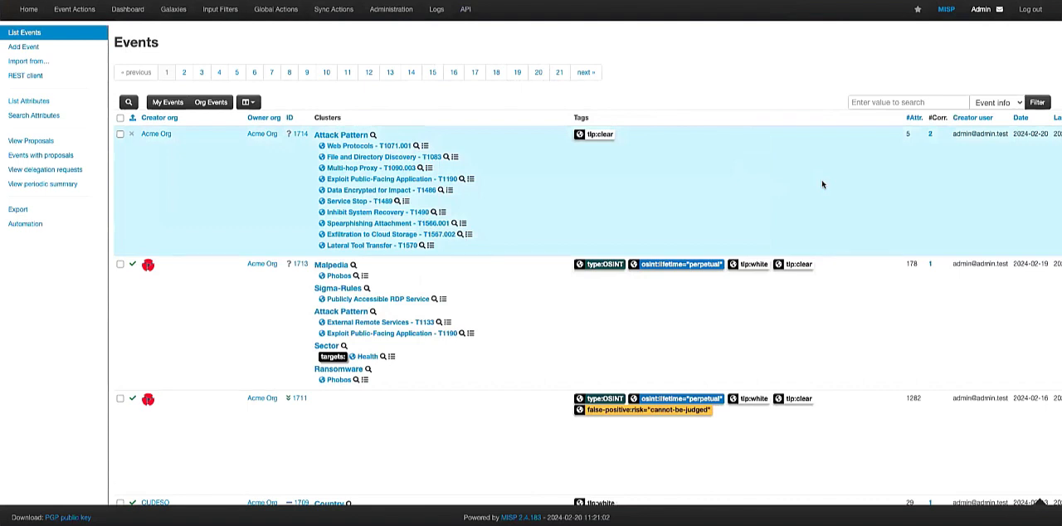
- Switch to MISP and open event 1714 about the suspected Windows Server exploitation from the events list
click(822, 184)
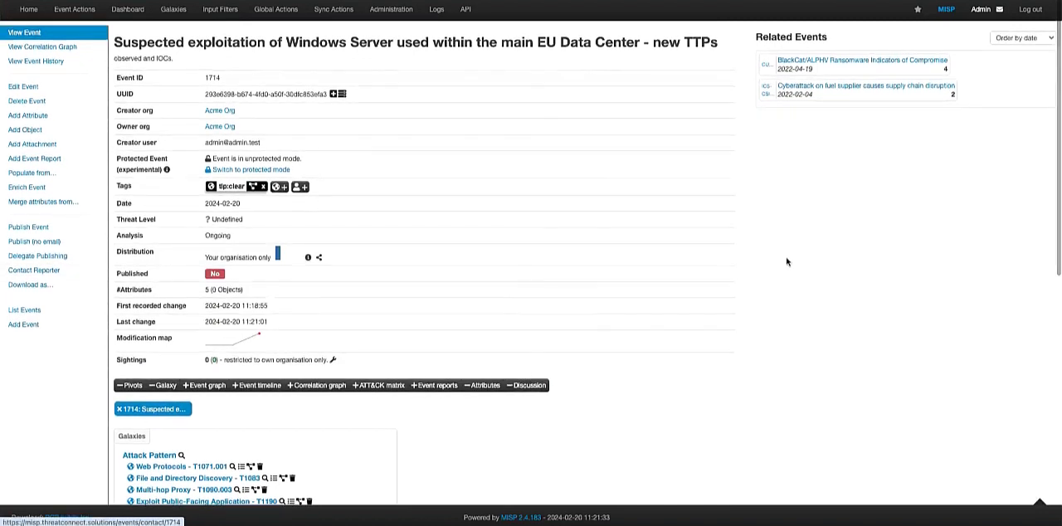